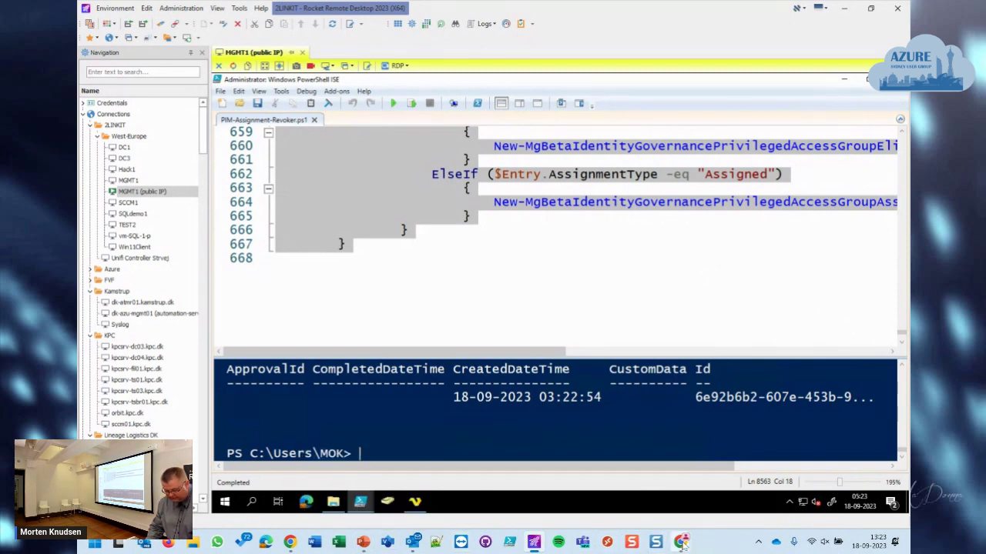
# Switch to the Azure portal browser window, widen the Group column and sort the eligible group assignments by group name
pyautogui.moveTo(681, 544)
pyautogui.click(615, 474)
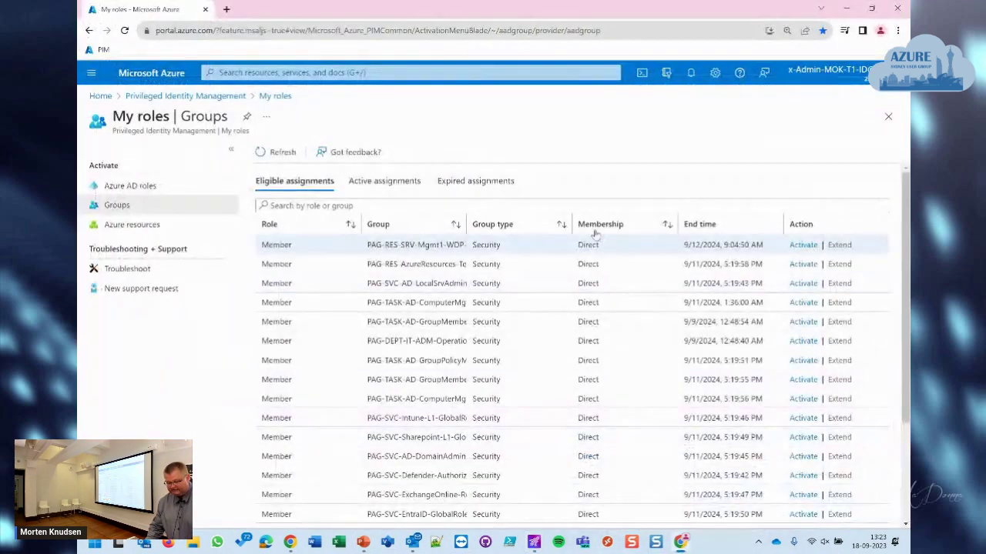
pyautogui.doubleClick(465, 216)
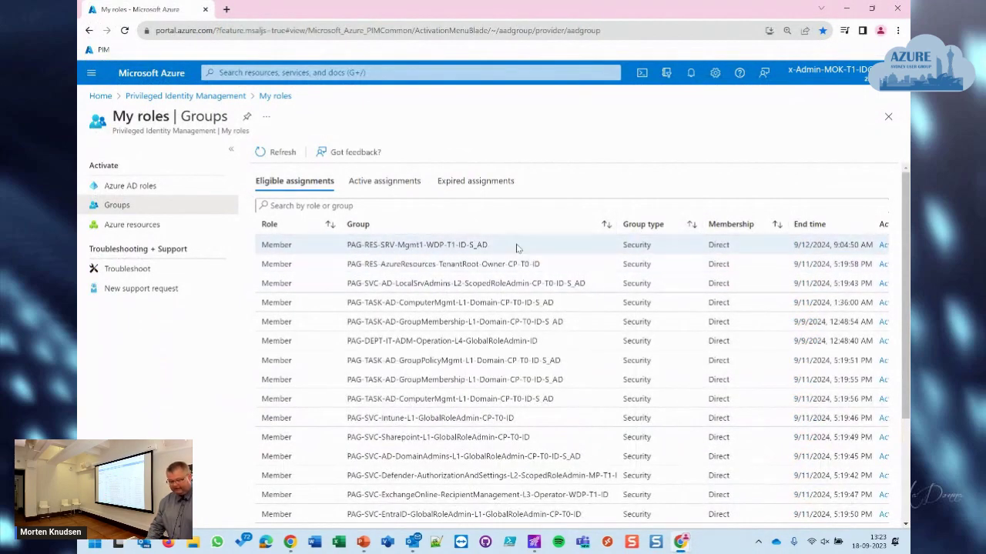
pyautogui.click(495, 228)
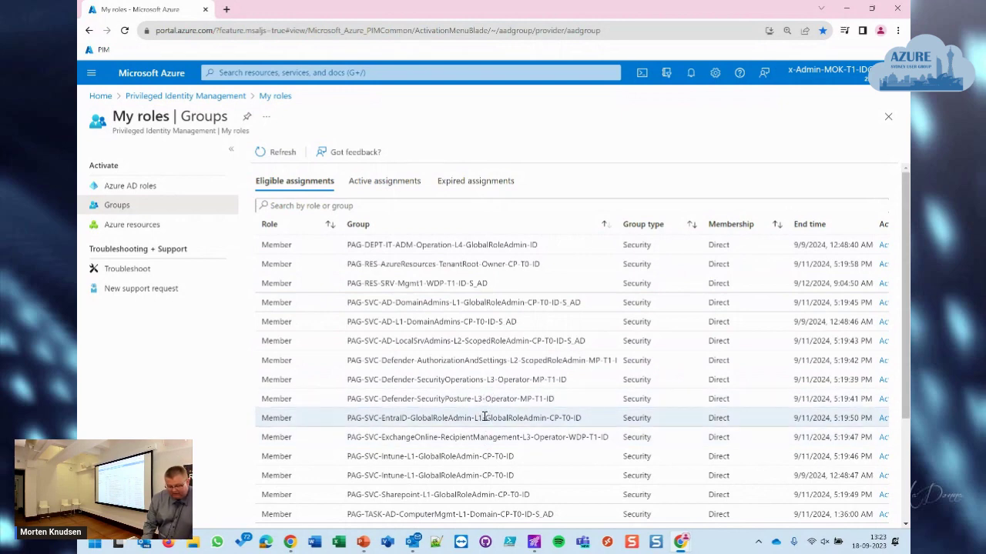
# Activate the PAG-SVC-EntraID-GlobalRoleAdmin-L1-GlobalRoleAdmin-CP-T0-ID group membership with the reason "need to work"
pyautogui.click(885, 422)
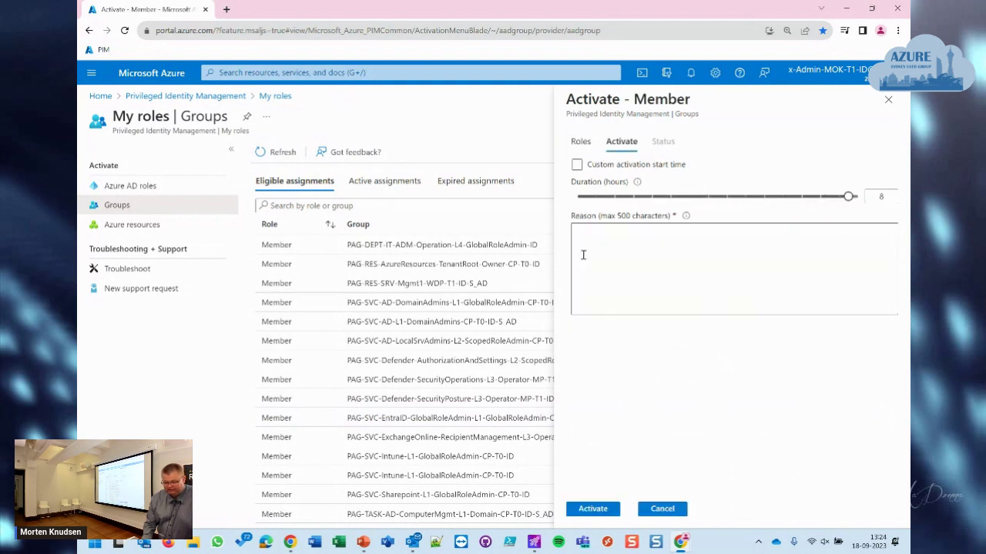
pyautogui.click(593, 240)
pyautogui.write('need to work')
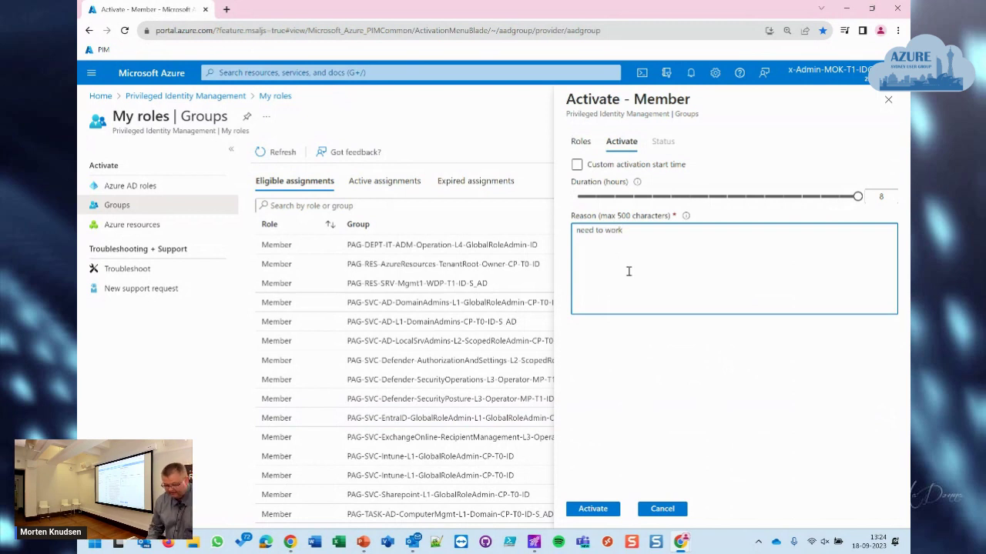
pyautogui.click(606, 509)
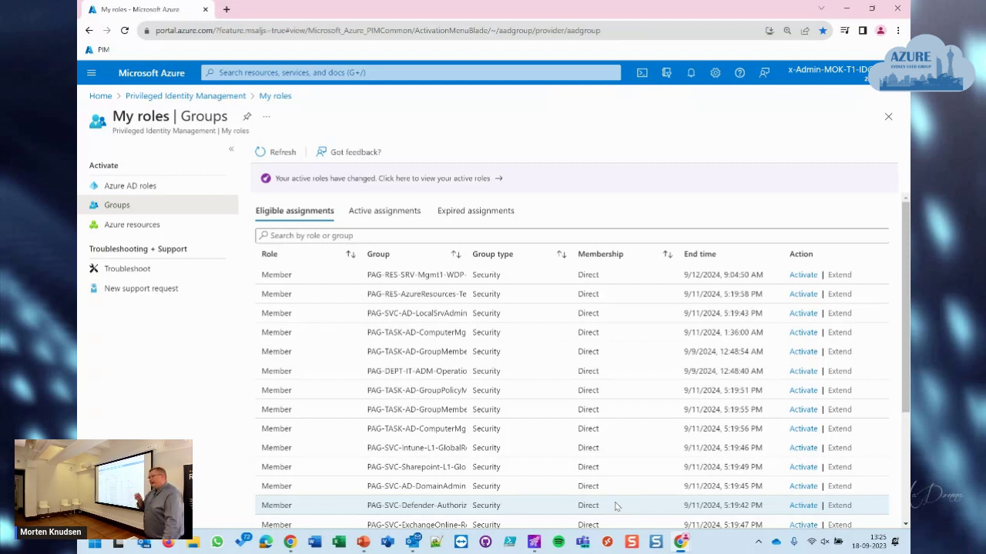
# Review the eligible Azure AD roles, and return to the eligible group assignments sorted by group name
pyautogui.click(188, 192)
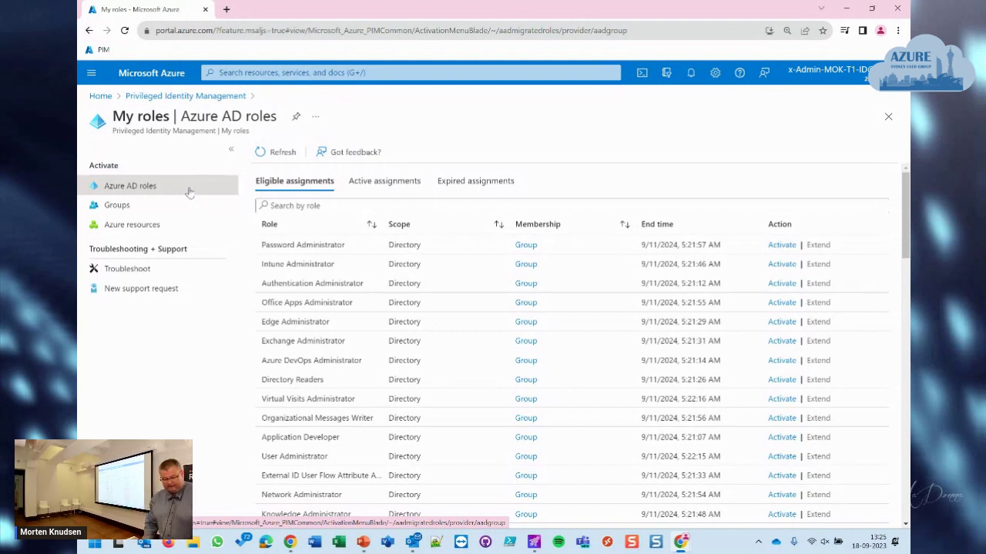
pyautogui.click(174, 208)
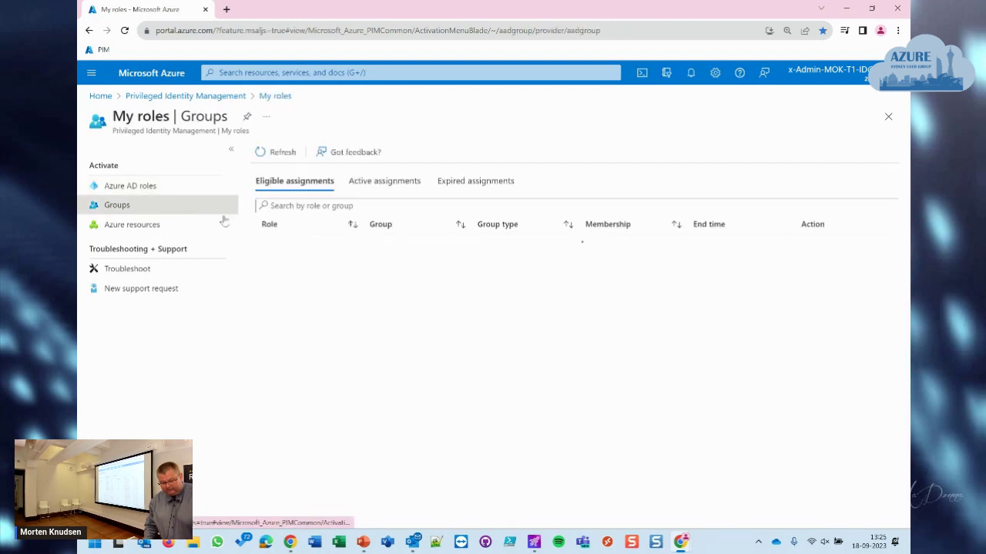
pyautogui.click(423, 226)
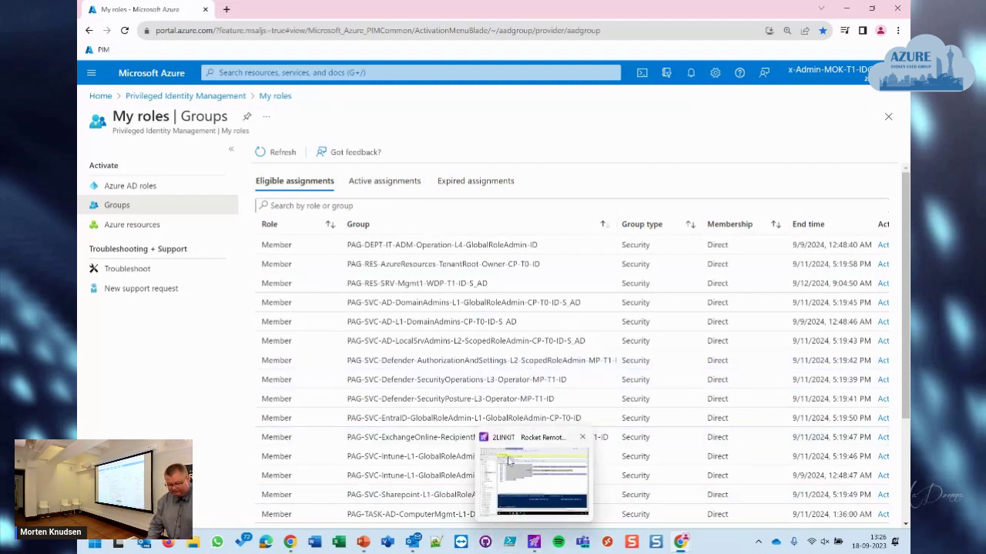
# Switch to the PowerPoint deck and present the slides on TTL checks, TTL auto-correction and auto-removal, ending on Local Server Administrators Group Management
pyautogui.click(367, 543)
pyautogui.click(169, 431)
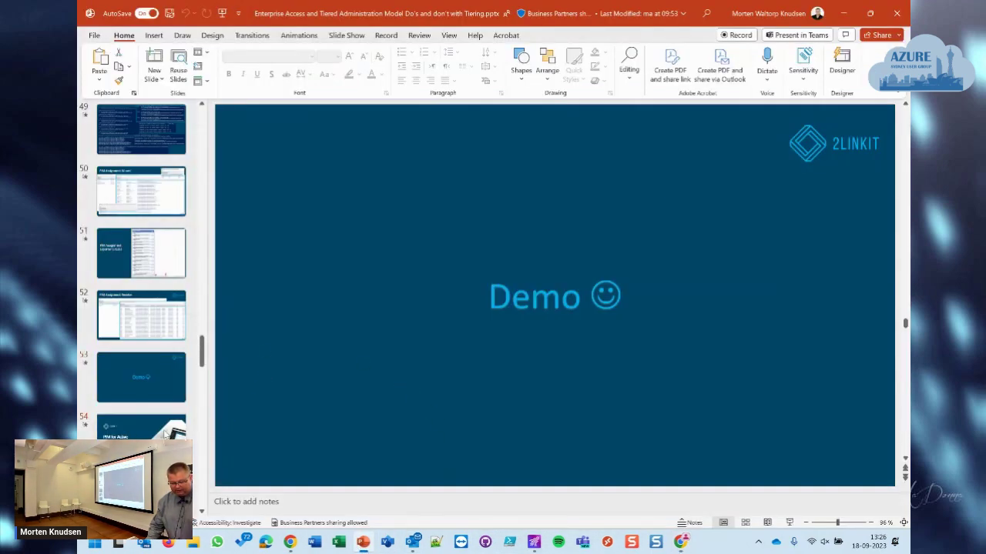
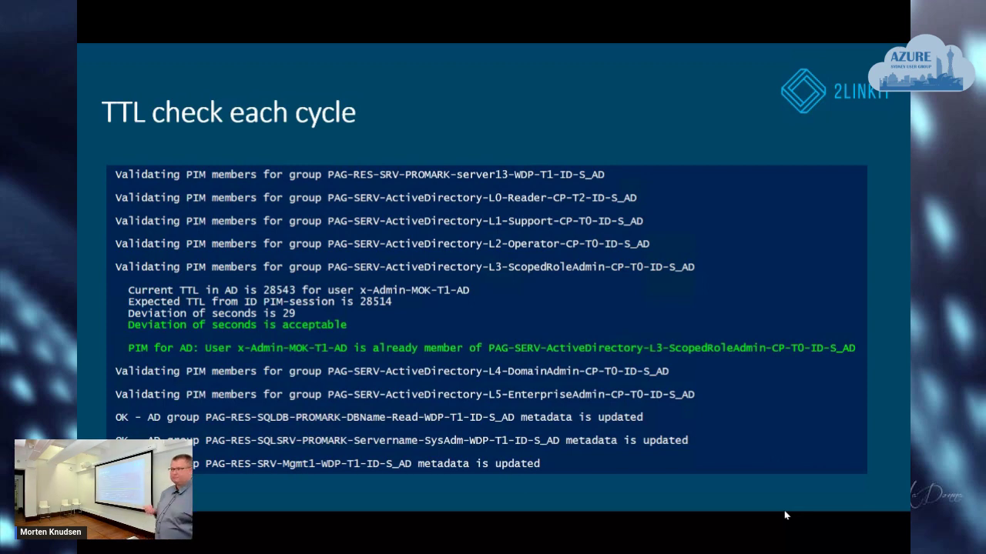
pyautogui.press('Right')
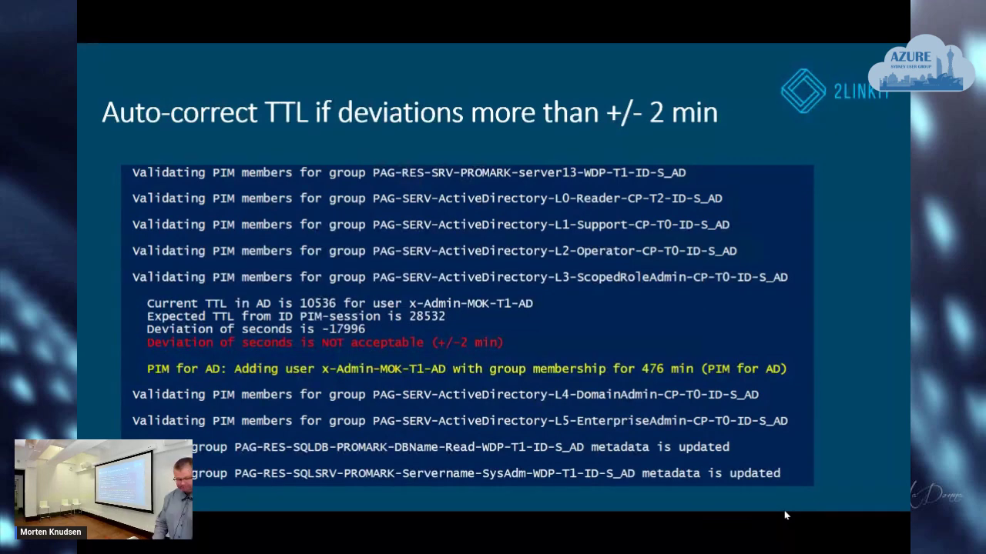
pyautogui.press('Right')
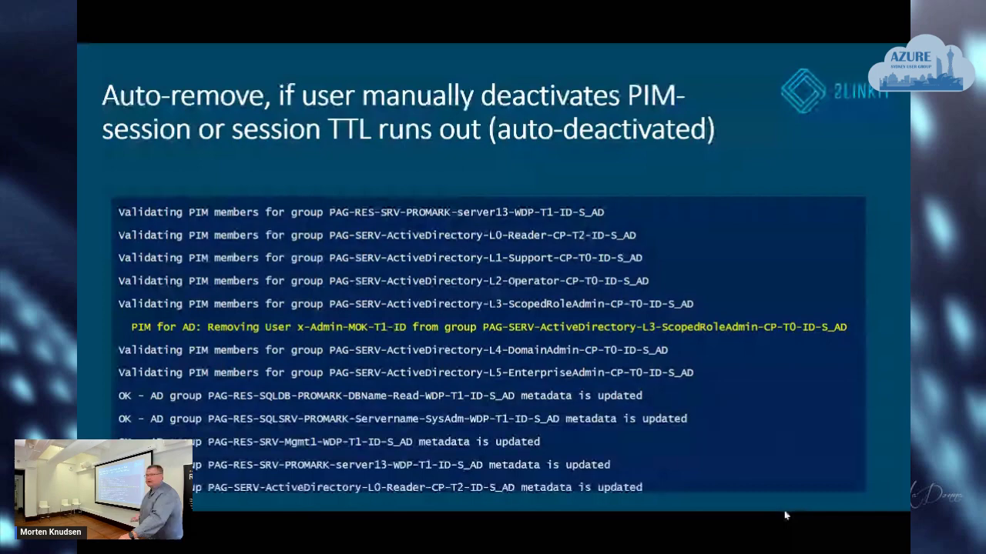
pyautogui.press('pagedown')
pyautogui.press('Escape')
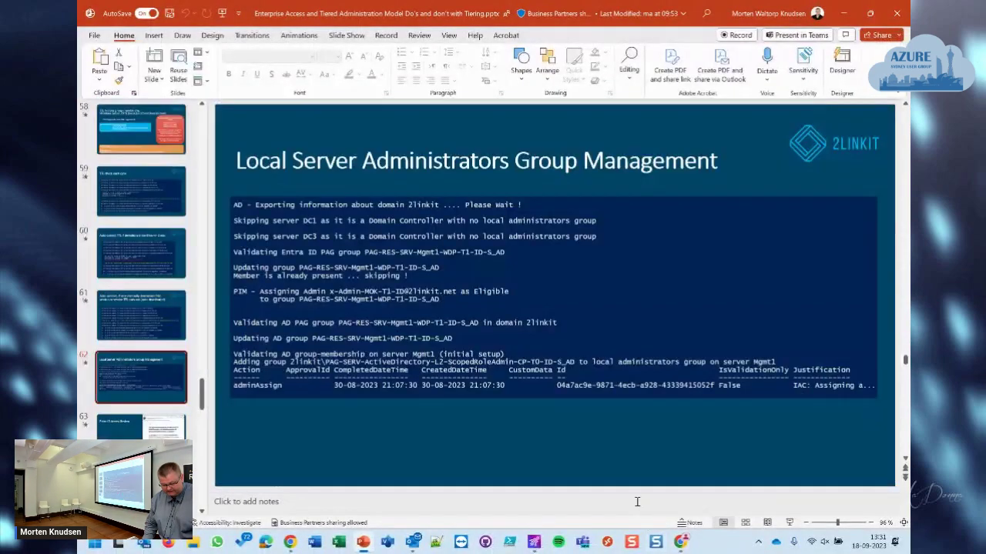
# Switch to Rocket Remote Desktop and try to connect to MGMT1 (public IP) with the 2LINKIT T1 AD admin credential
pyautogui.click(539, 544)
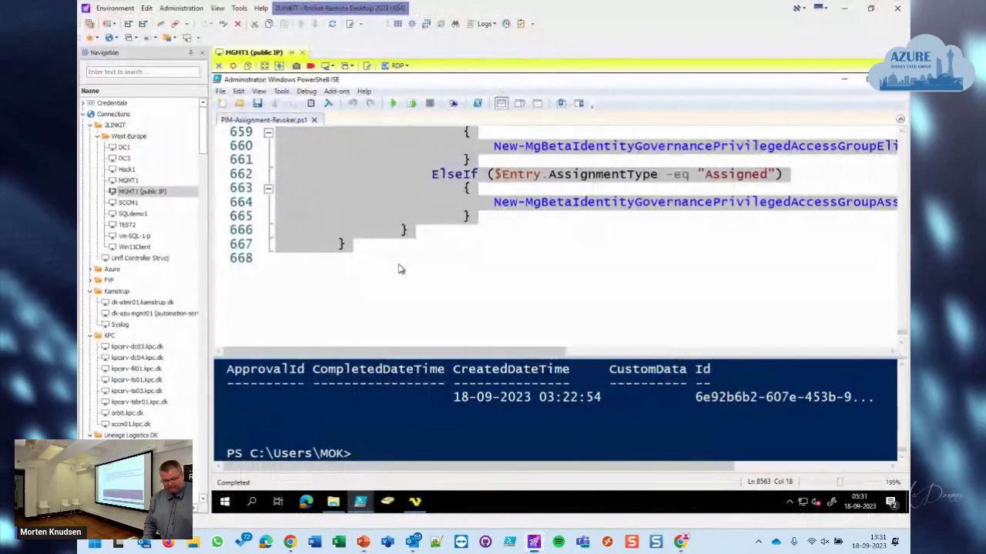
pyautogui.rightClick(179, 189)
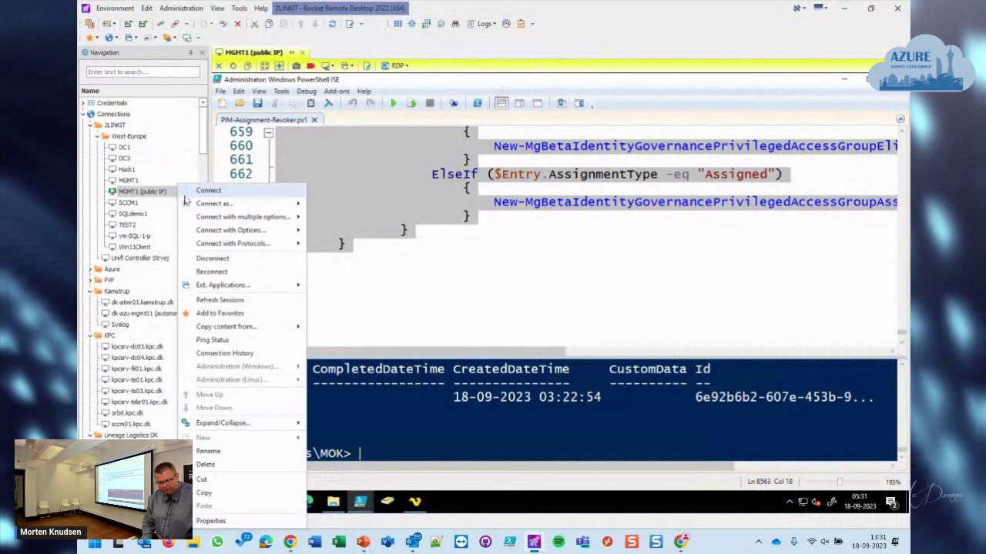
pyautogui.moveTo(289, 206)
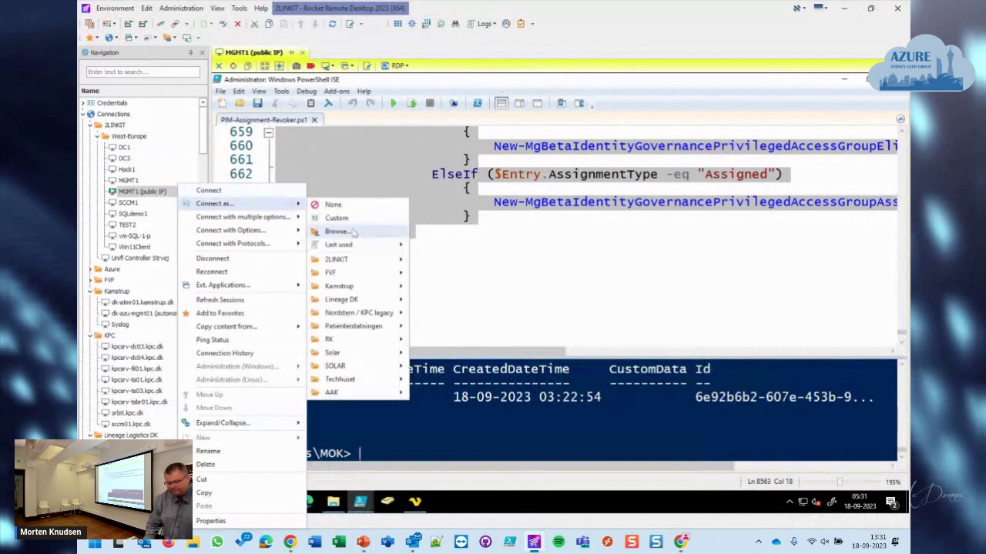
pyautogui.moveTo(336, 260)
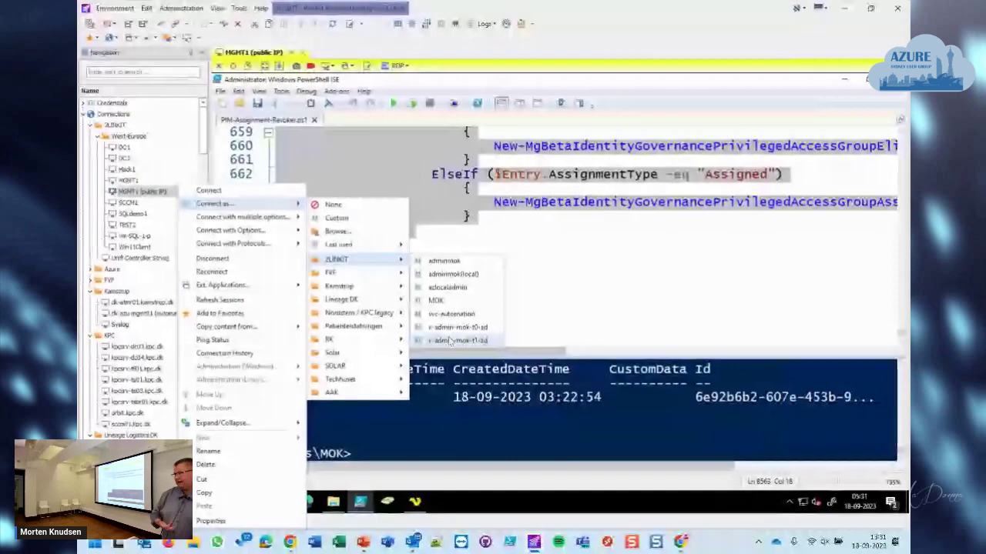
pyautogui.click(455, 341)
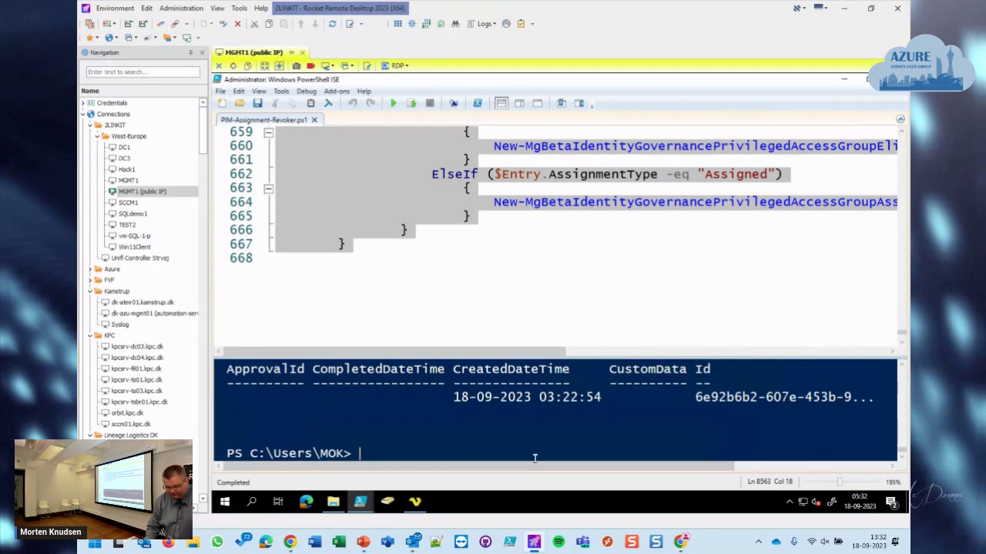
# Bring up the PowerShell ISE window running PIM-Sync-ID-AD.ps1 in the existing MGMT1 session to check its output
pyautogui.moveTo(358, 505)
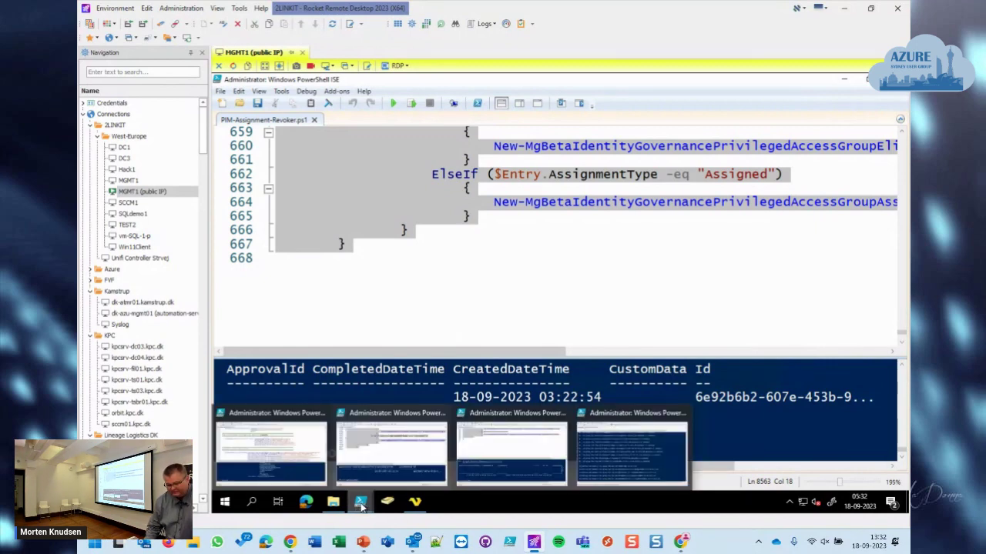
pyautogui.click(664, 455)
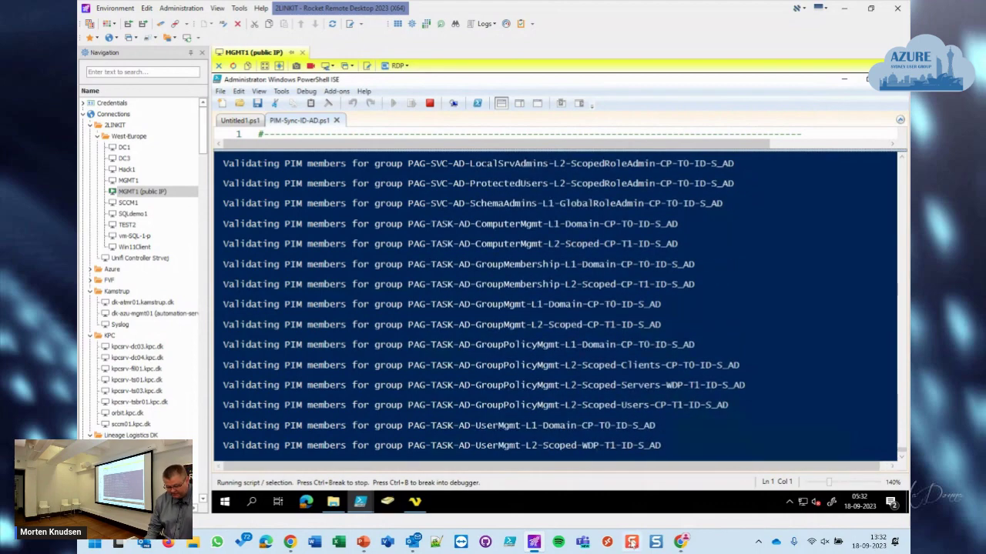
# In the Azure portal, activate the PAG-SVC-AD-LocalSrvAdmins-L2-ScopedRoleAdmin-CP-T0-ID-S_AD group membership with the reason "fjklsdflkdsjflksd"
pyautogui.moveTo(680, 542)
pyautogui.click(620, 483)
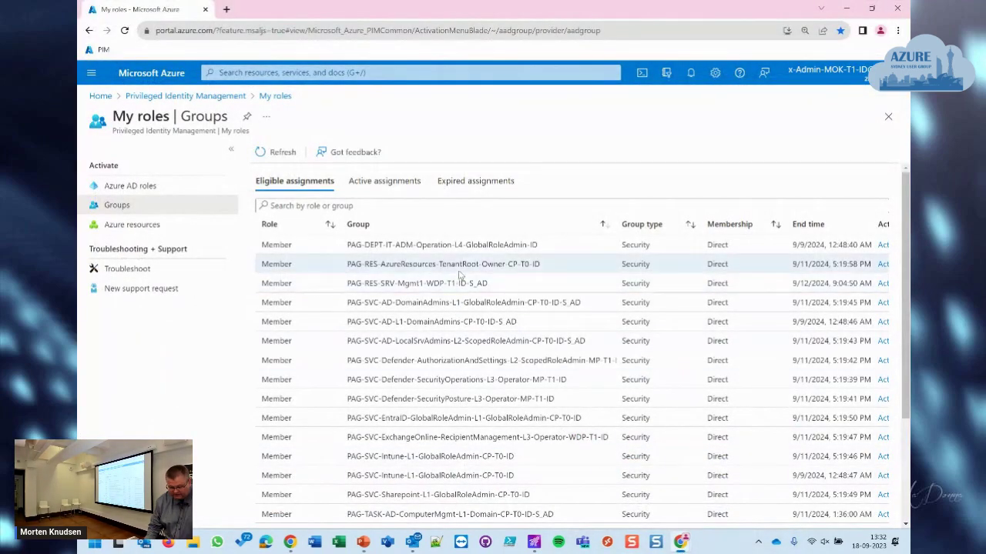
pyautogui.scroll(-1, 781, 312)
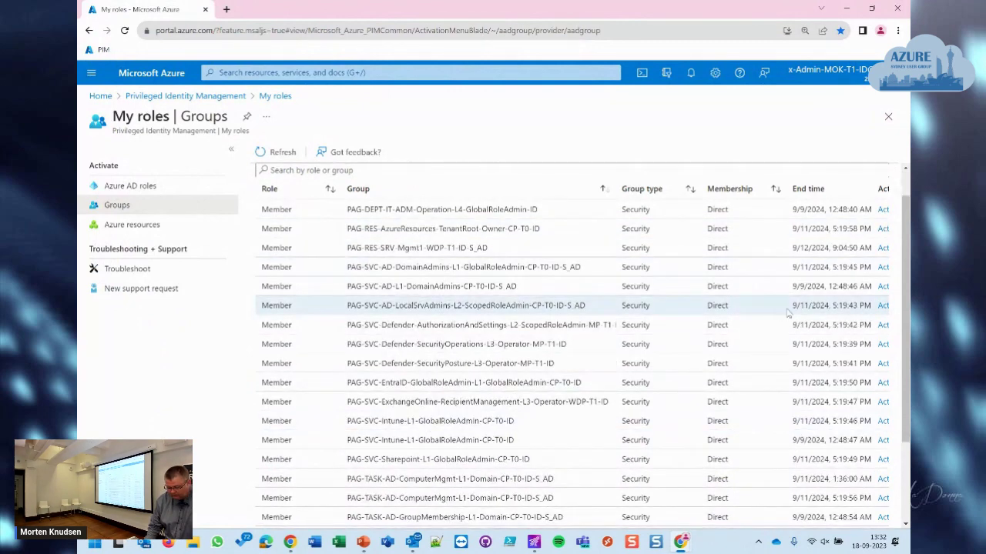
pyautogui.click(883, 305)
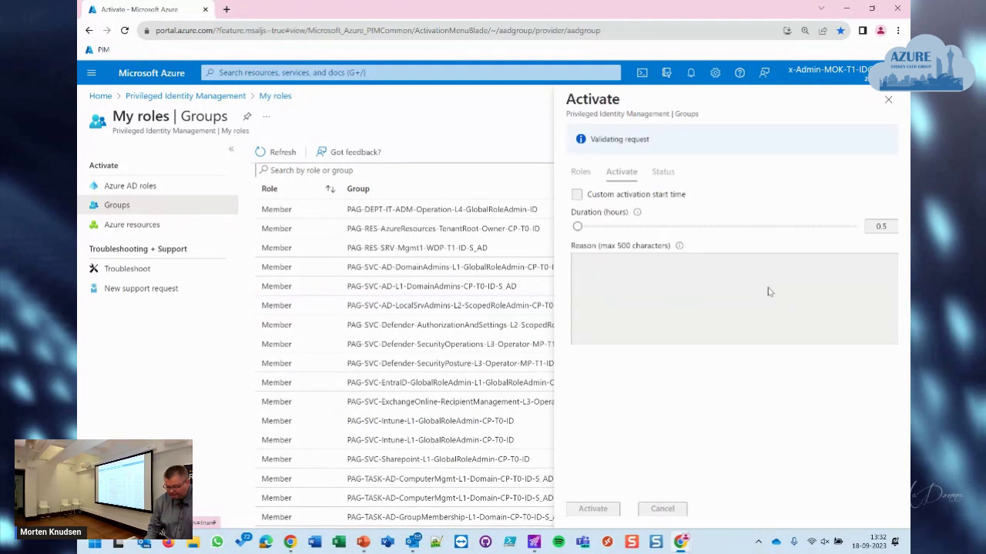
pyautogui.click(628, 264)
pyautogui.write('fjklsdflkdsjflksd')
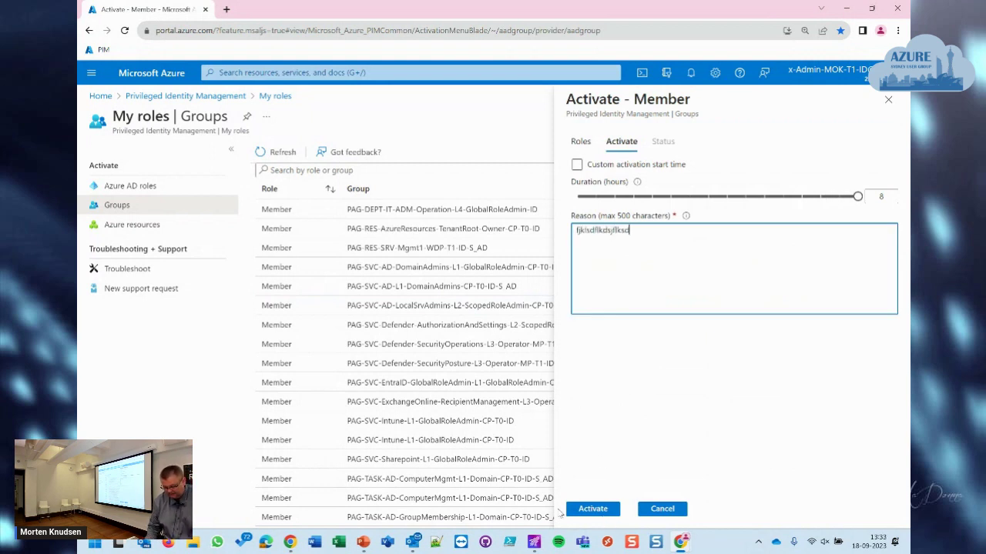
pyautogui.click(610, 515)
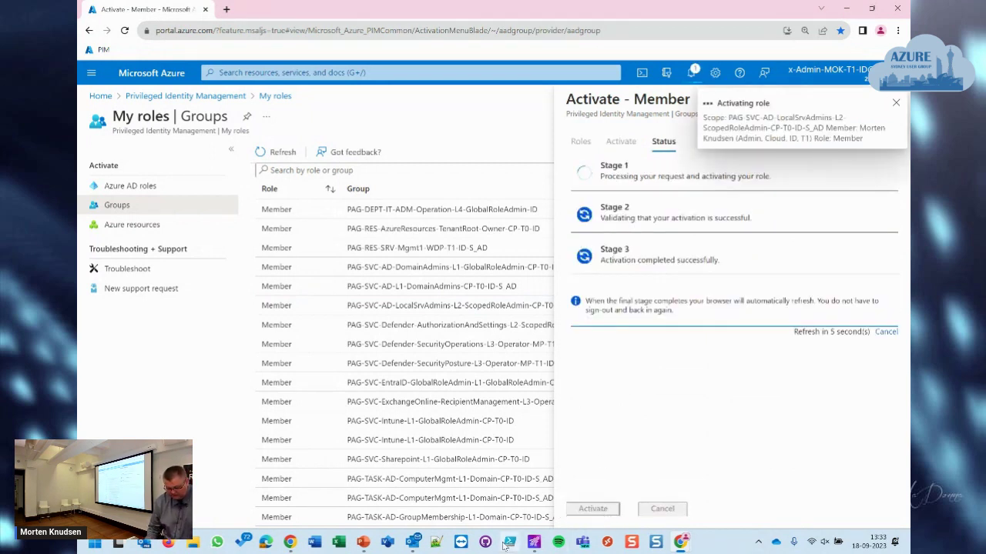
# Return to Rocket Remote Desktop and connect to MGMT1 (public IP) with the T1 AD admin credential
pyautogui.click(533, 543)
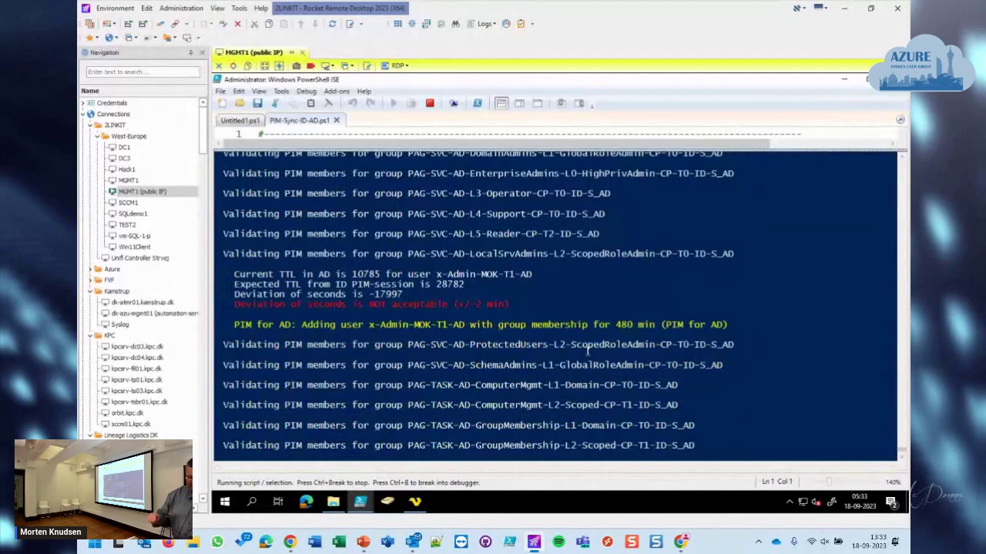
pyautogui.rightClick(162, 190)
pyautogui.moveTo(262, 203)
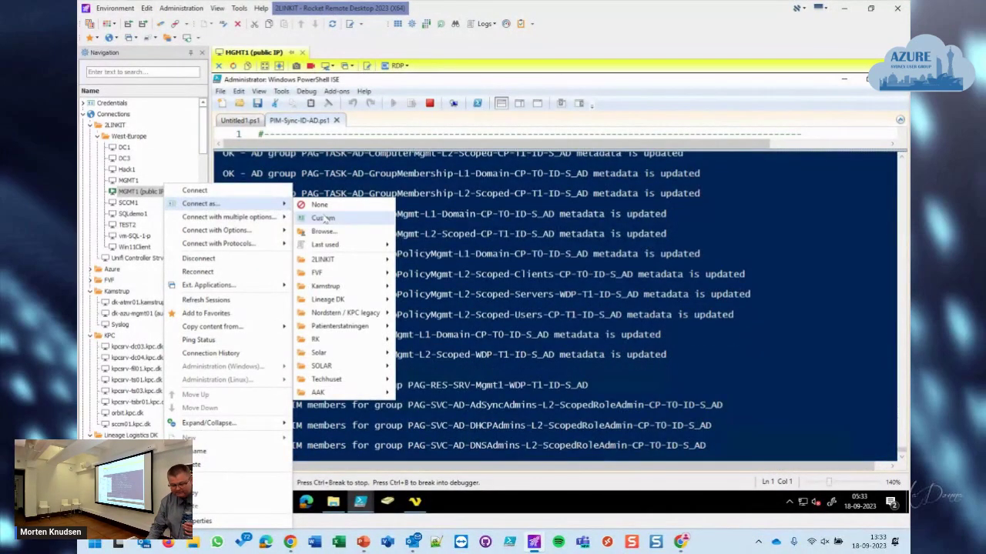
pyautogui.moveTo(338, 244)
pyautogui.click(438, 345)
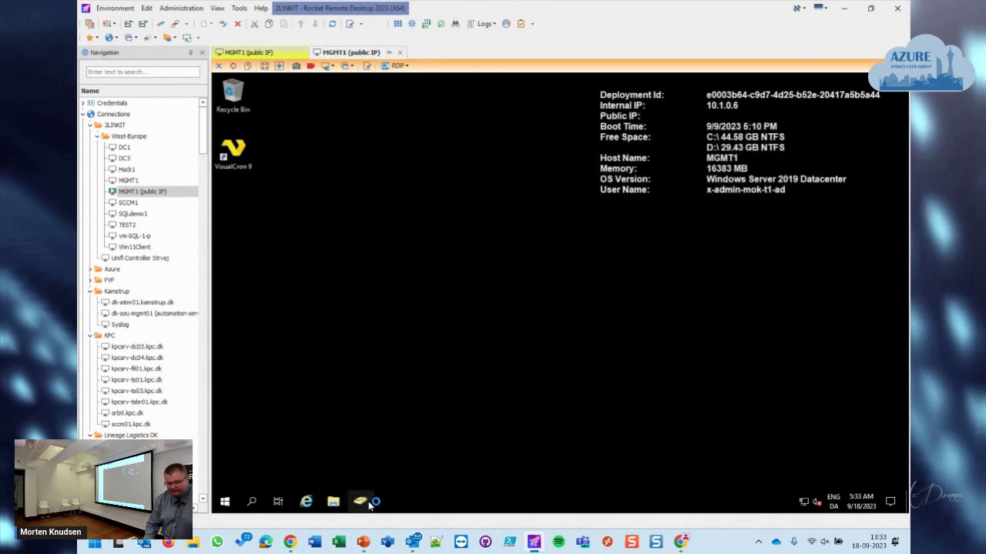
# Open Active Directory Users and Computers, check the actions available in the 2LINKIT GROUPS container, and close the console
pyautogui.click(361, 501)
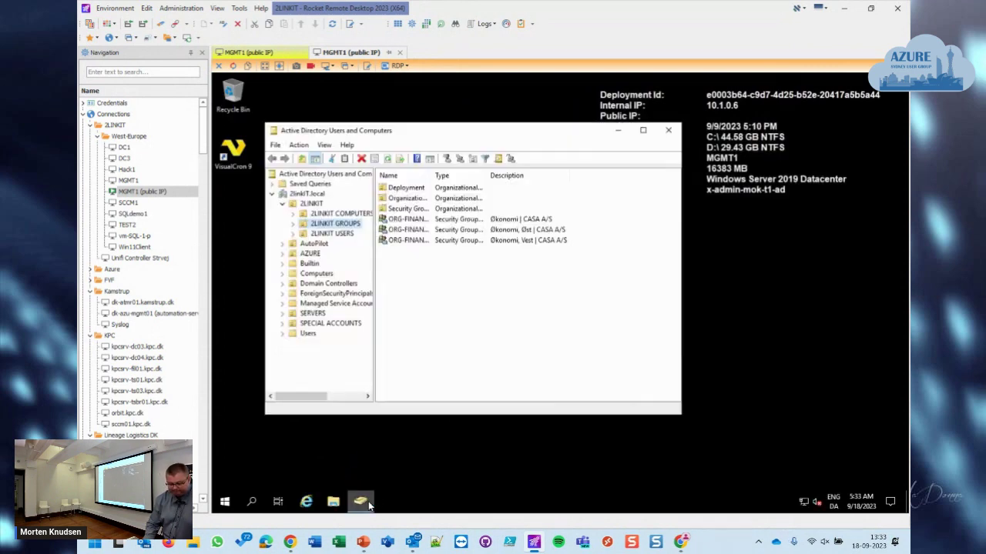
pyautogui.rightClick(440, 307)
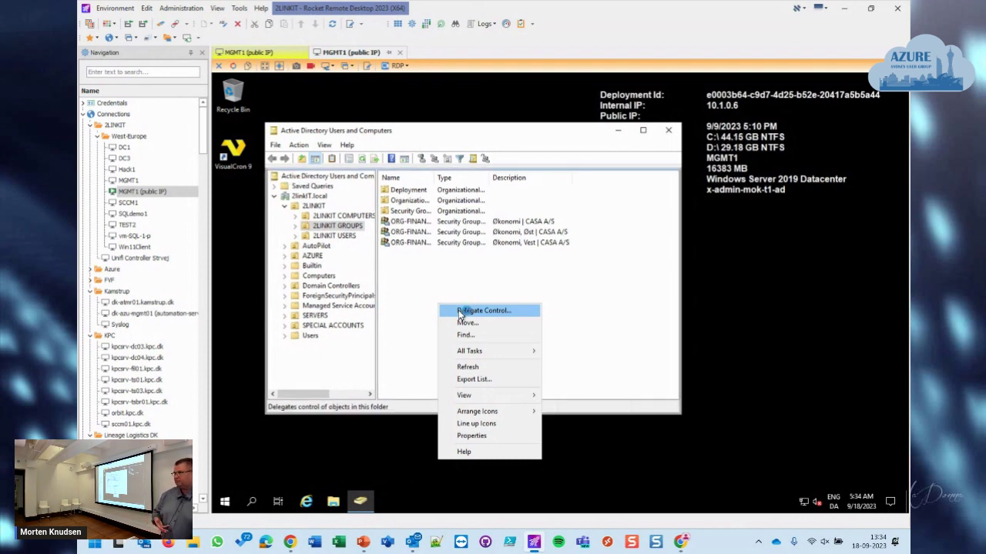
pyautogui.click(562, 269)
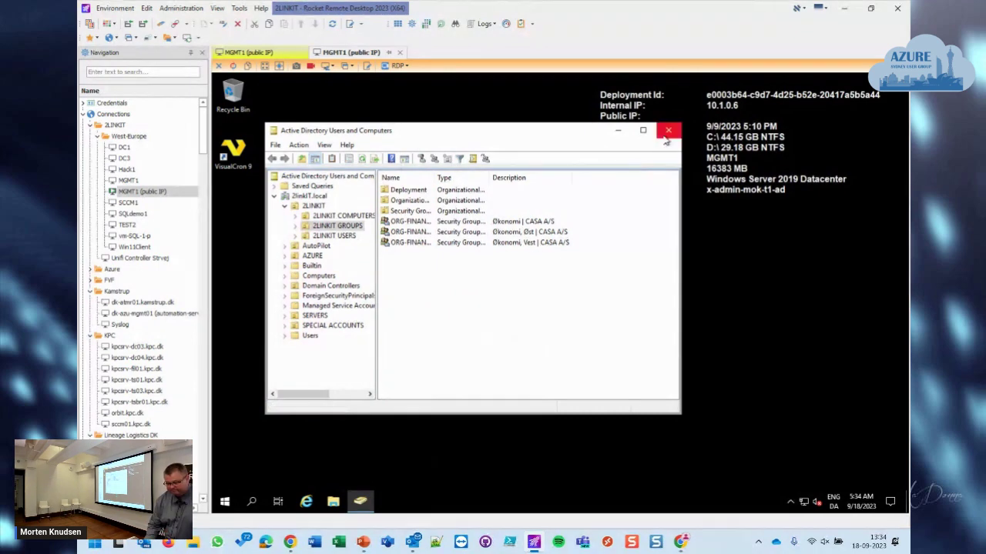
pyautogui.click(667, 134)
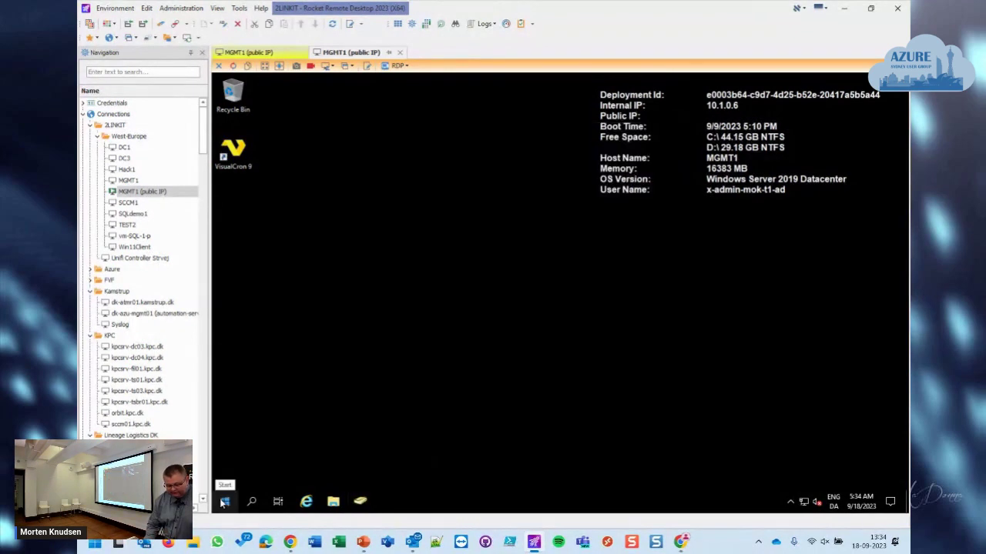
# Sign out of the current MGMT1 (public IP) remote session
pyautogui.rightClick(225, 502)
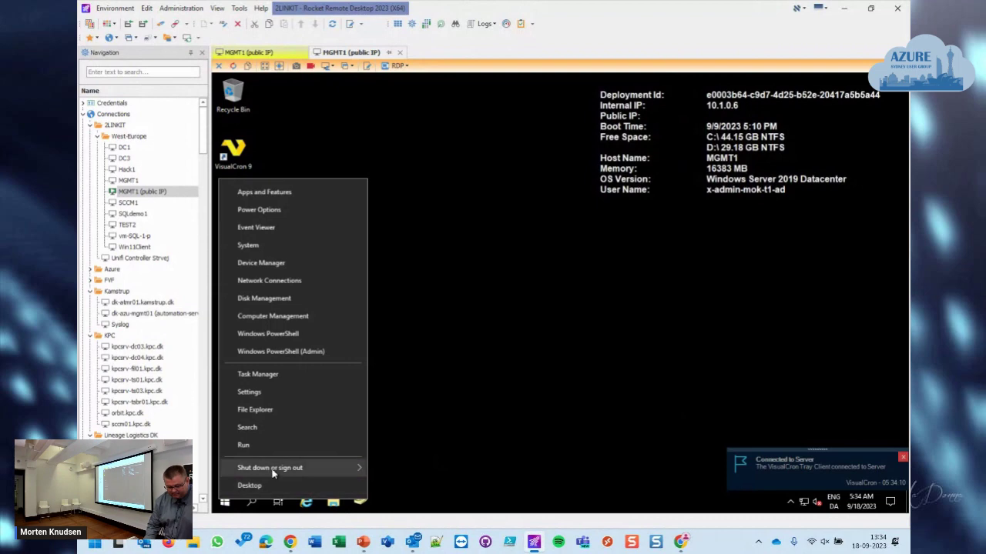
pyautogui.moveTo(314, 471)
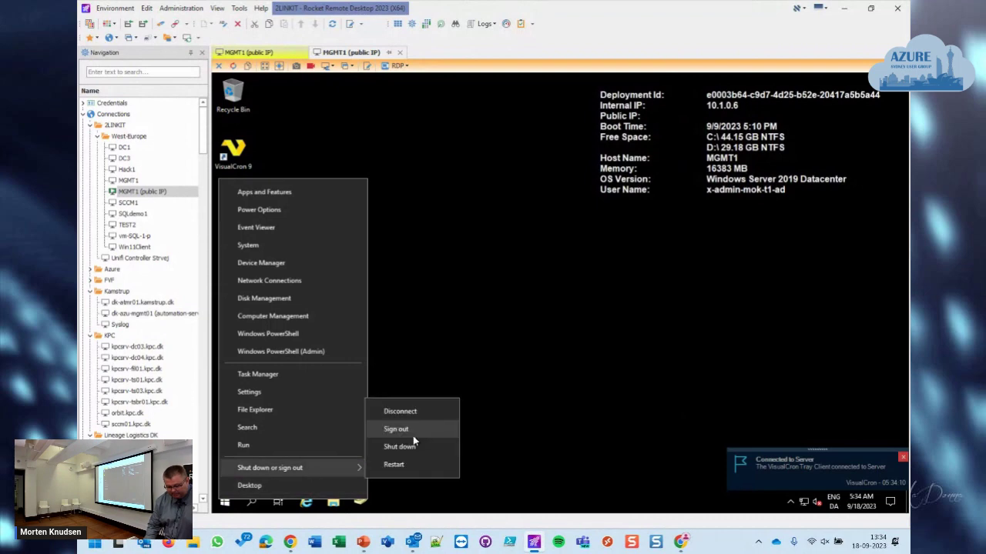
pyautogui.click(412, 435)
# In the Azure portal, sort the eligible groups by name and activate PAG-SVC-AD-DomainAdmins-L1-GlobalRoleAdmin-CP-T0 with the reason "flkdsjflkdsjflksd"
pyautogui.click(680, 542)
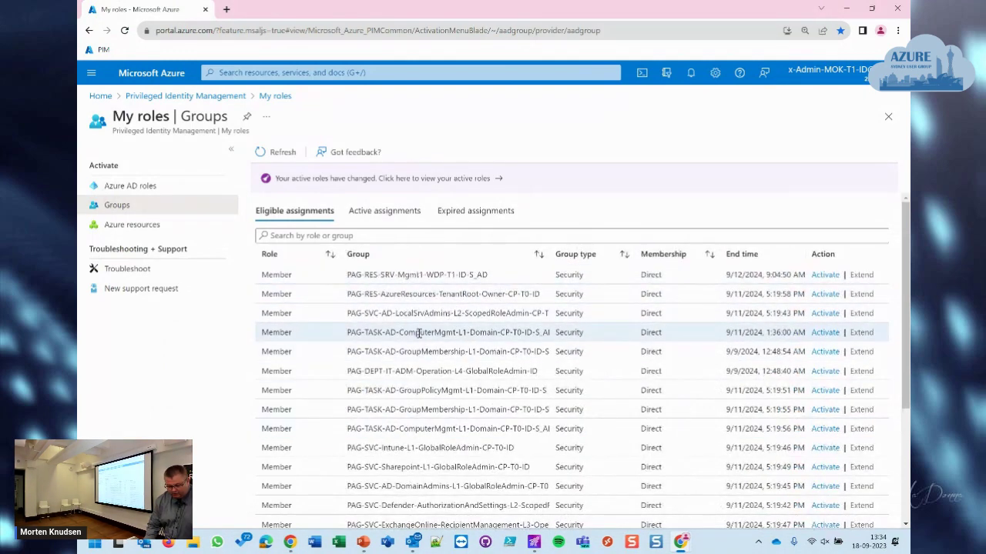
pyautogui.click(439, 256)
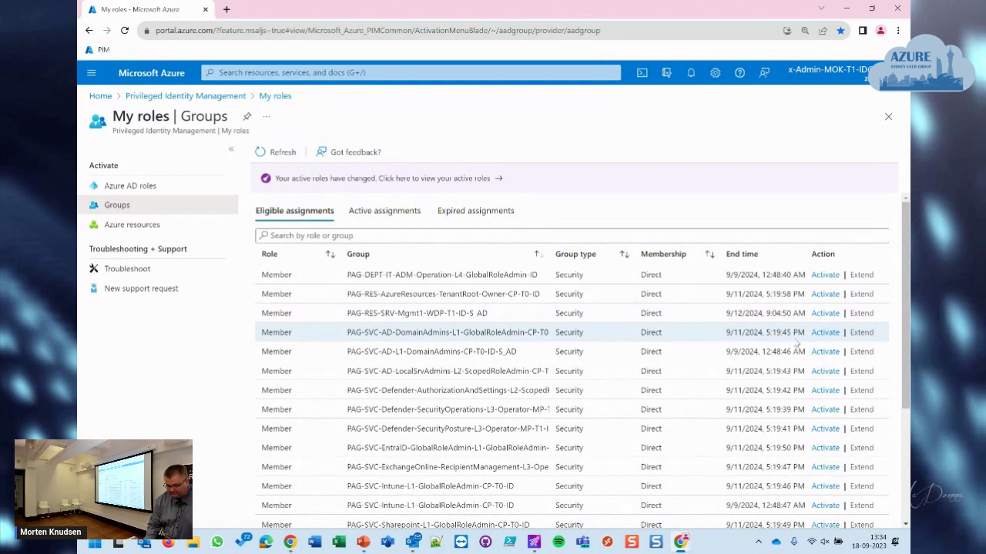
pyautogui.click(827, 336)
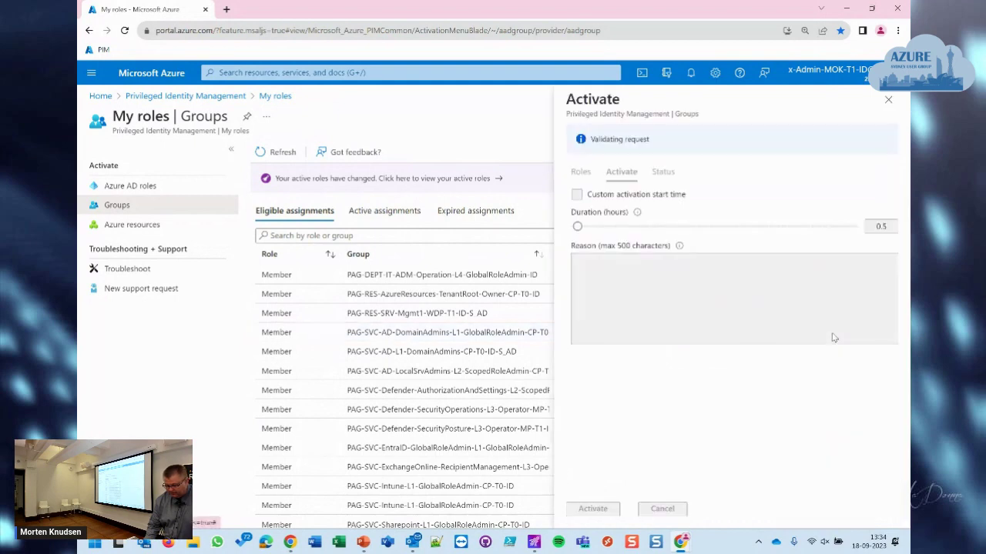
pyautogui.click(638, 265)
pyautogui.write('flkdsjflkdsjflksd')
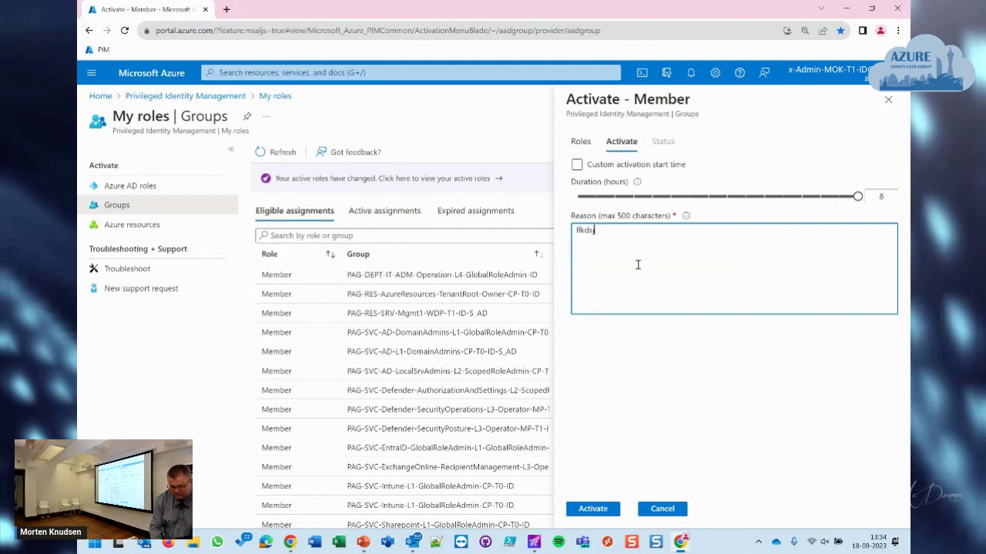
pyautogui.click(591, 510)
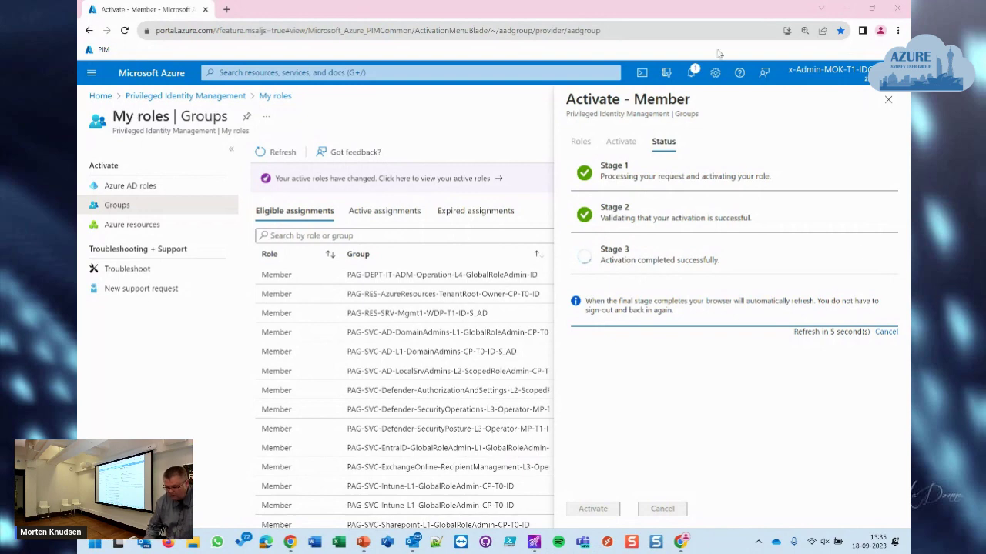
pyautogui.click(847, 8)
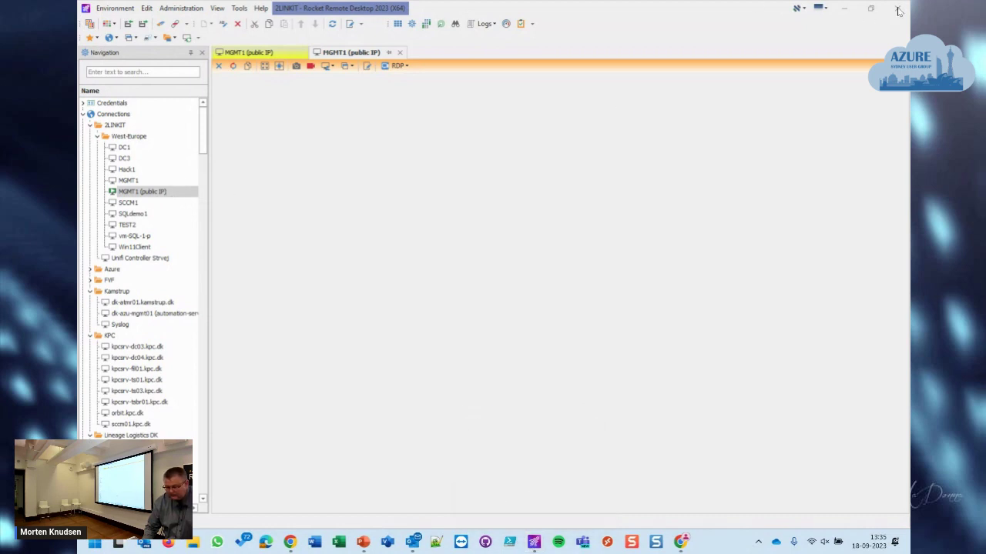
pyautogui.rightClick(530, 548)
pyautogui.click(537, 511)
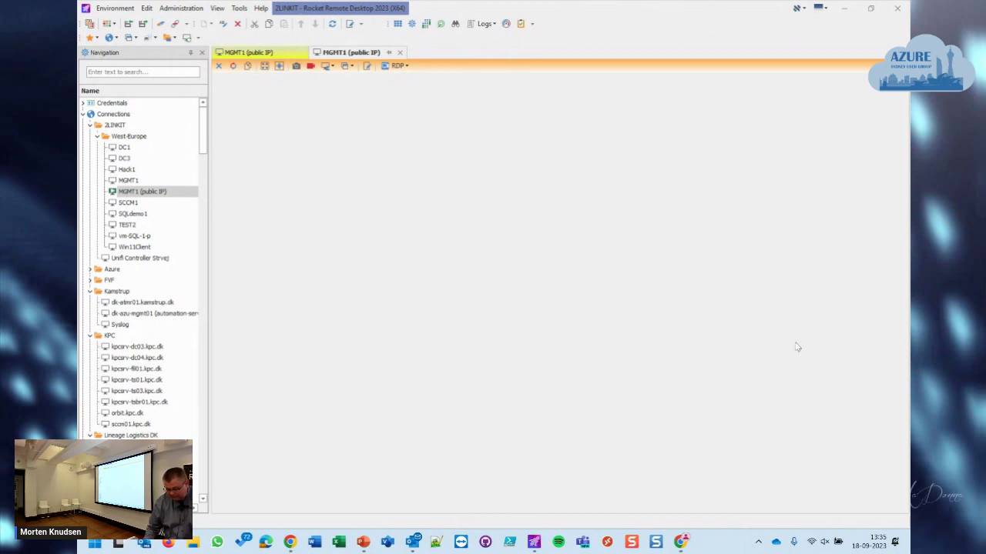
pyautogui.rightClick(738, 546)
pyautogui.click(784, 518)
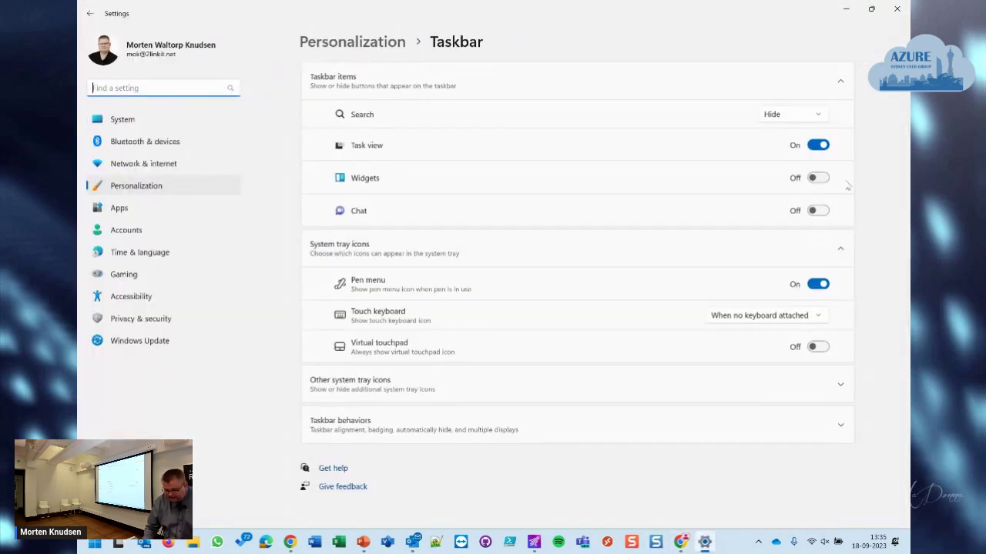
pyautogui.click(896, 8)
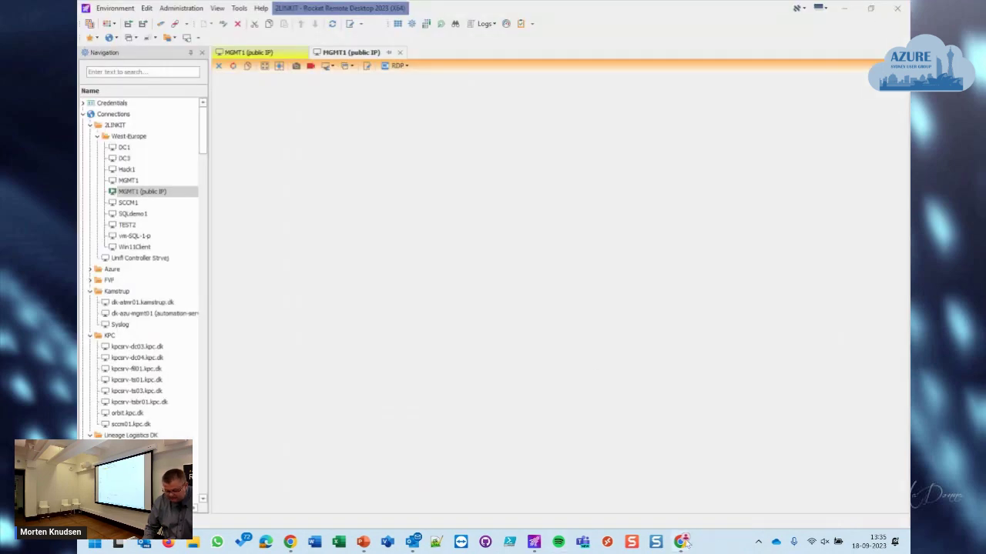
# End the unresponsive Rocket Remote Desktop process in Task Manager and close Task Manager
pyautogui.rightClick(725, 547)
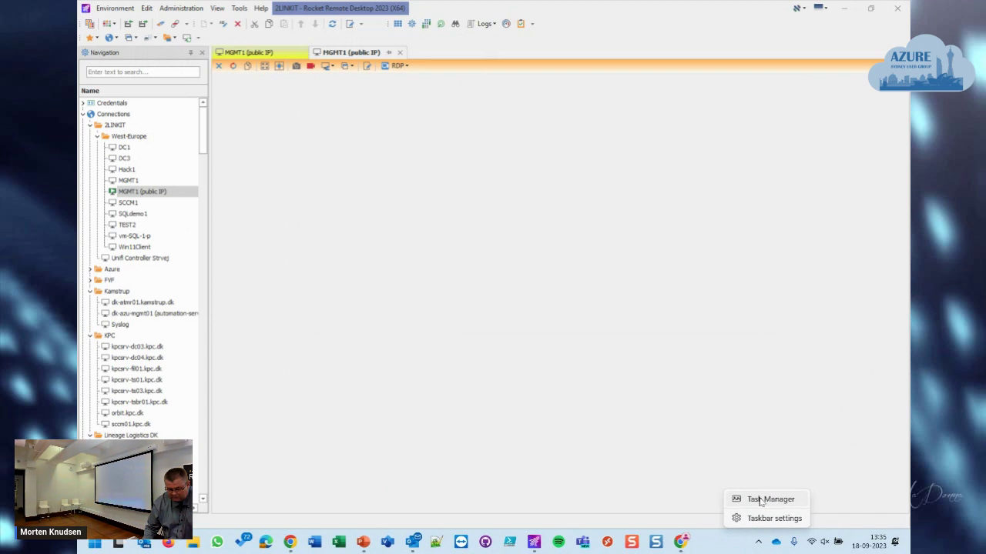
pyautogui.click(770, 499)
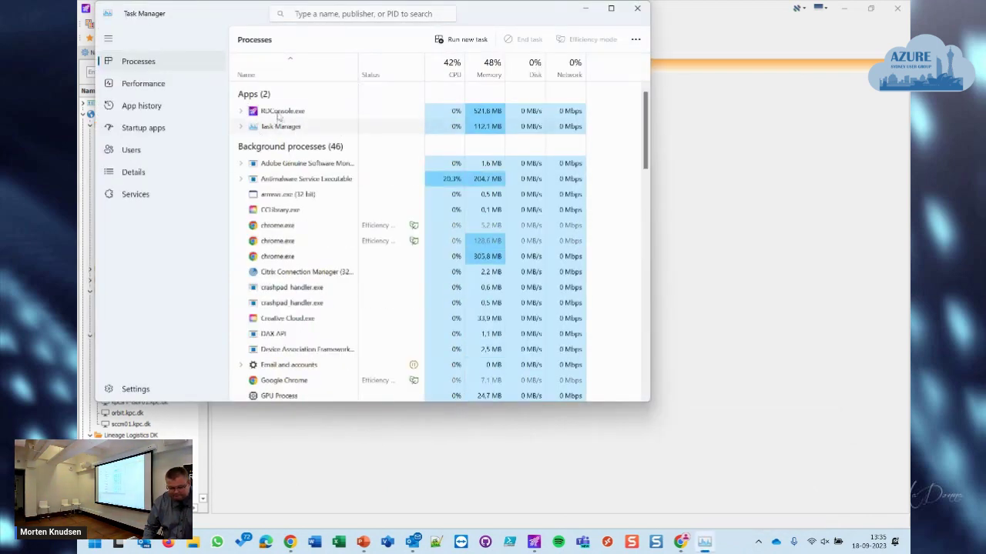
pyautogui.rightClick(293, 143)
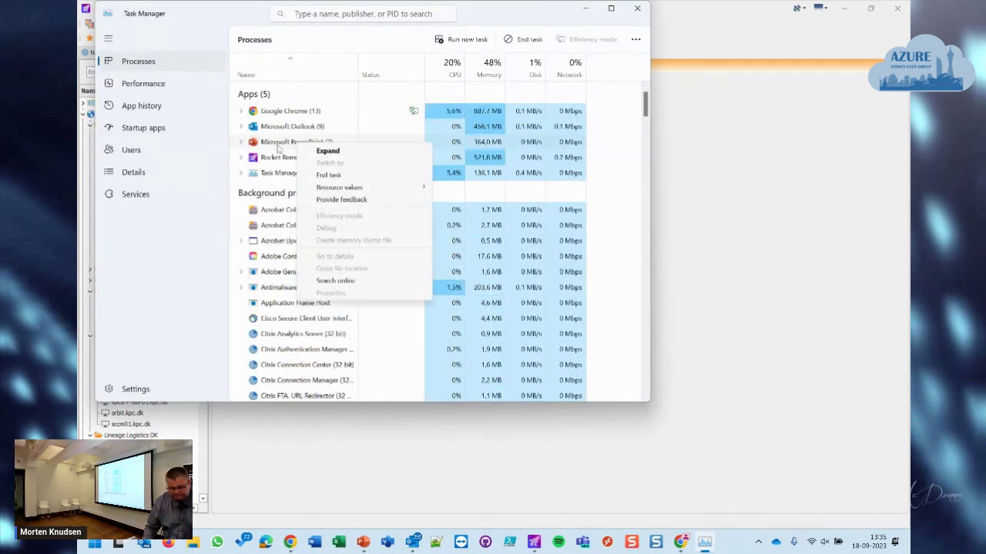
pyautogui.rightClick(296, 158)
pyautogui.click(329, 188)
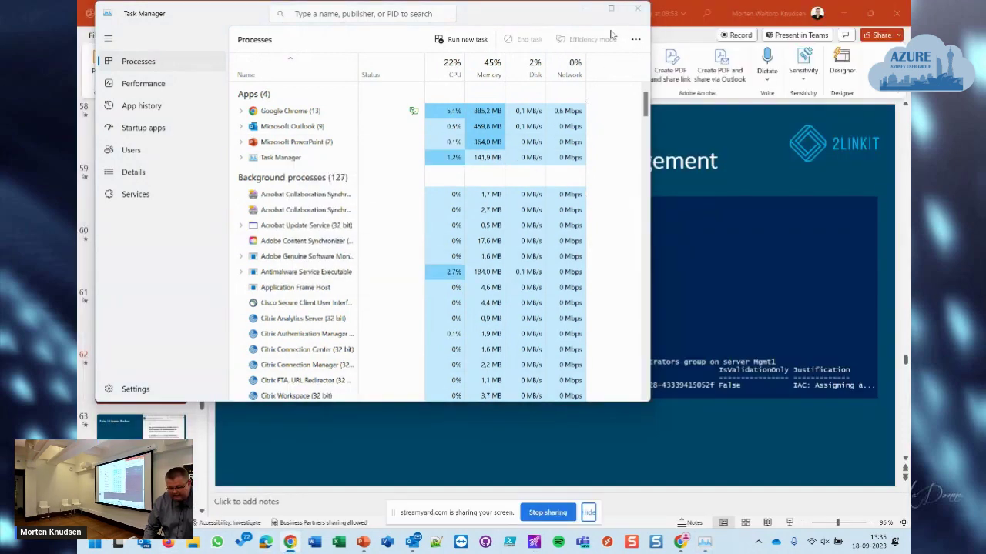
pyautogui.click(637, 9)
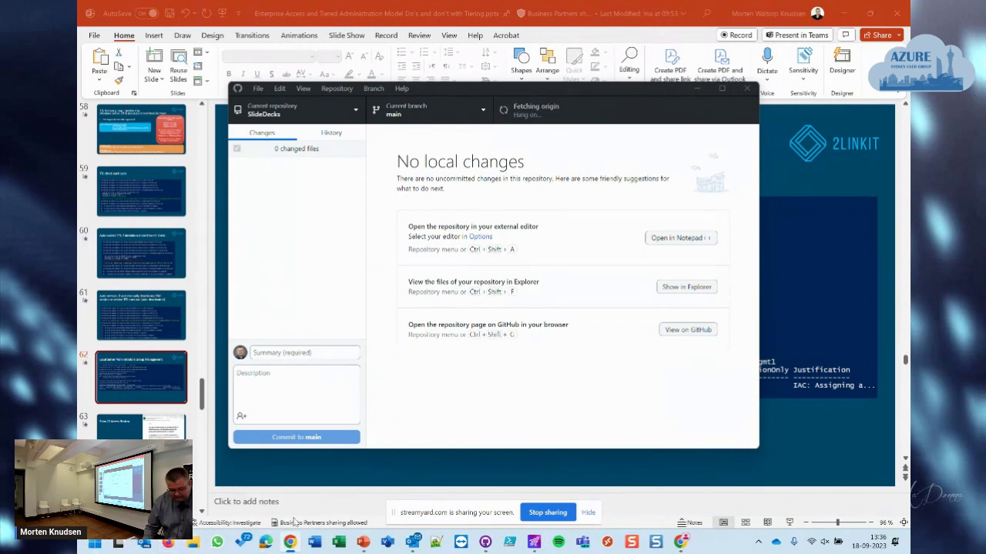
# Open a new Chrome window and switch to the browser profile marked PRIVAT
pyautogui.rightClick(290, 542)
pyautogui.click(292, 475)
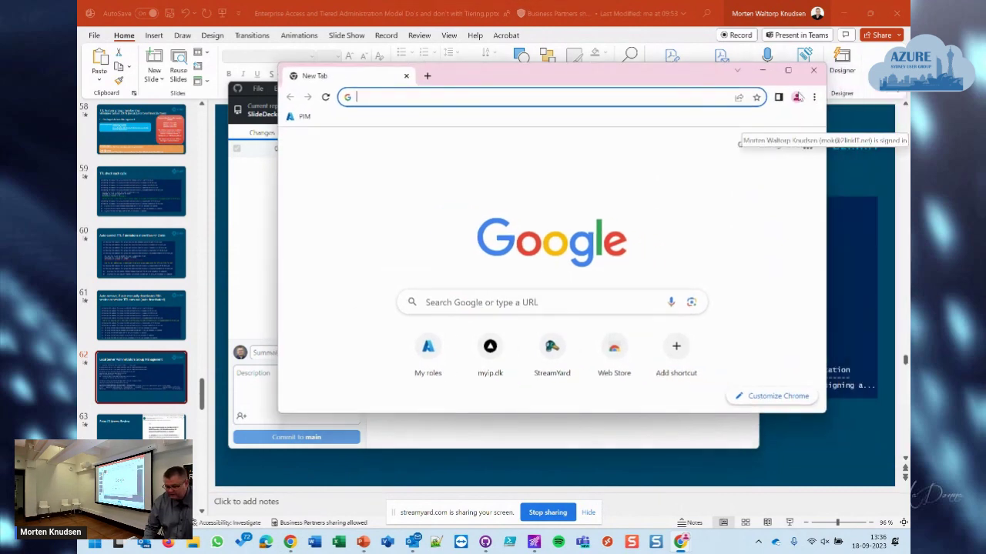
pyautogui.click(796, 97)
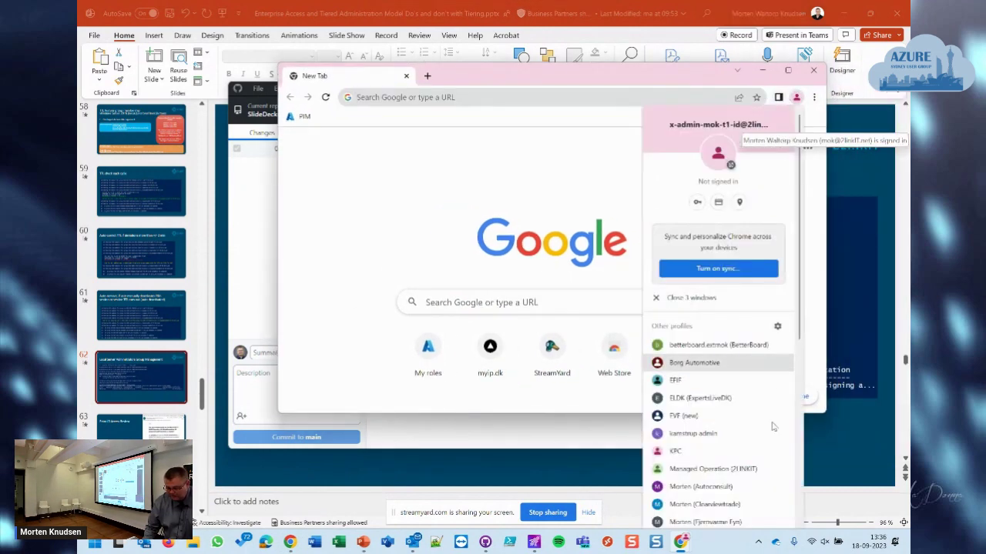
pyautogui.scroll(-3, 762, 430)
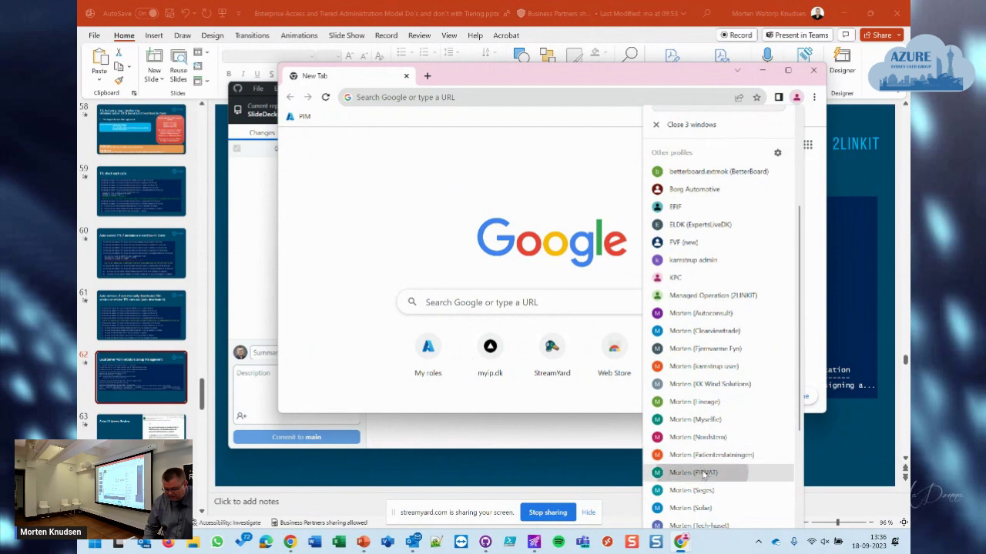
pyautogui.click(758, 472)
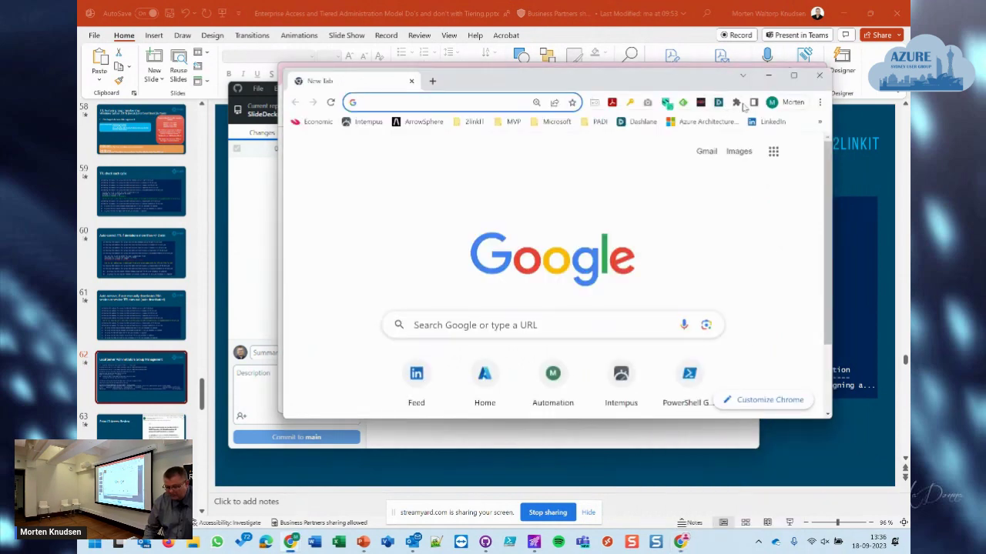
# Search the Dashlane secure notes for "asg", open the 2LINKIT SQL note, and copy the password stored in it
pyautogui.click(719, 105)
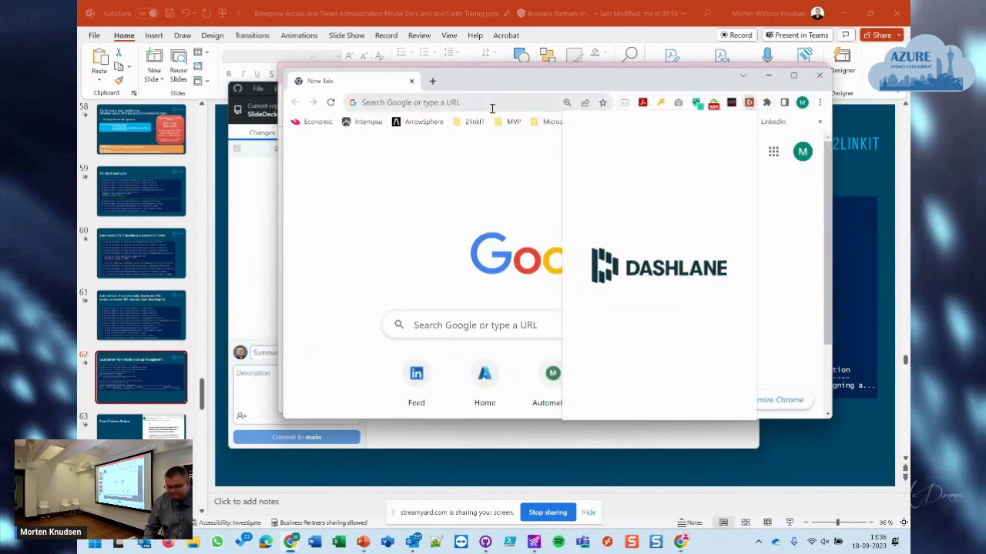
pyautogui.click(681, 199)
pyautogui.click(674, 164)
pyautogui.write('asg')
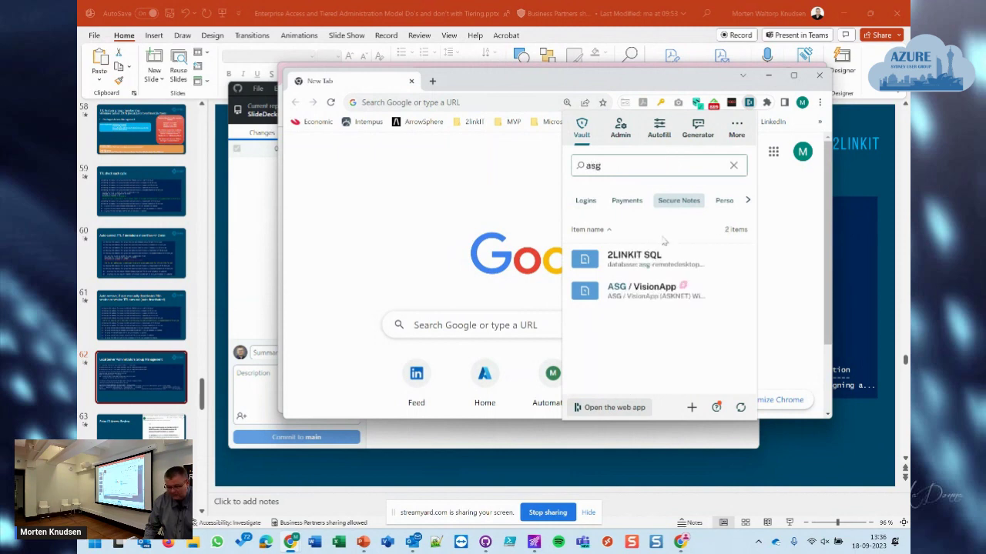
pyautogui.click(654, 259)
pyautogui.moveTo(674, 235); pyautogui.dragTo(568, 227)
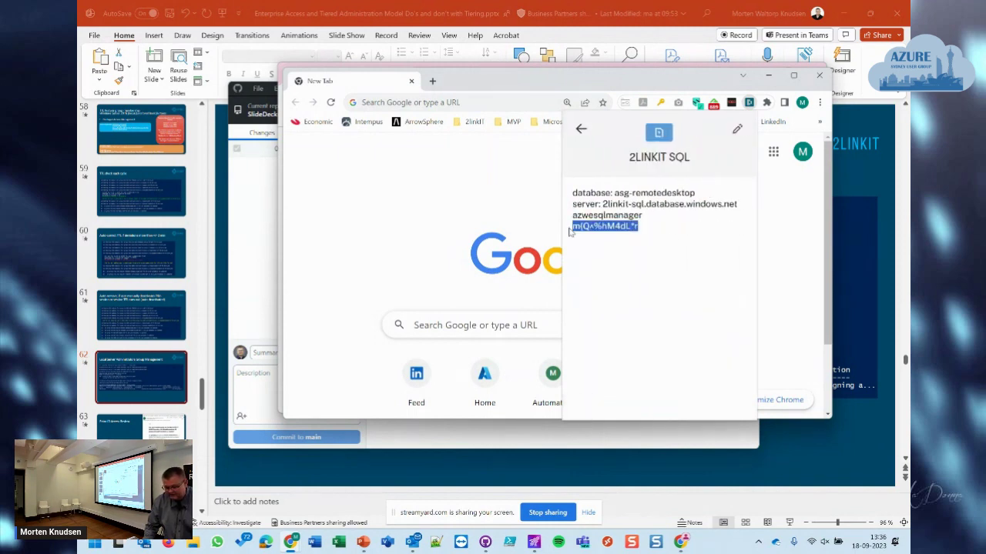
pyautogui.press('Escape')
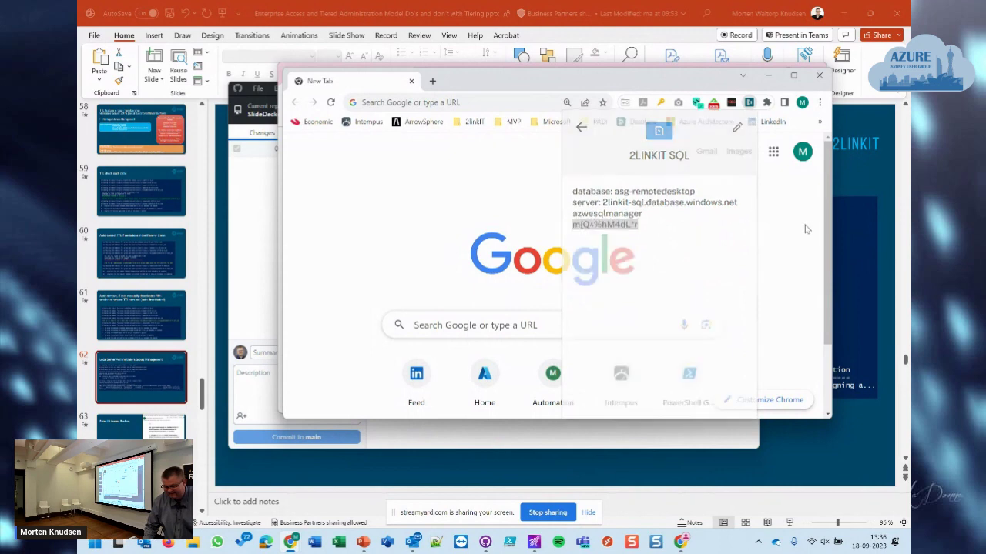
# Relaunch Rocket Remote Desktop, log in to the 2LINKIT environment with the copied account password, and minimize the open Chrome windows
pyautogui.click(534, 542)
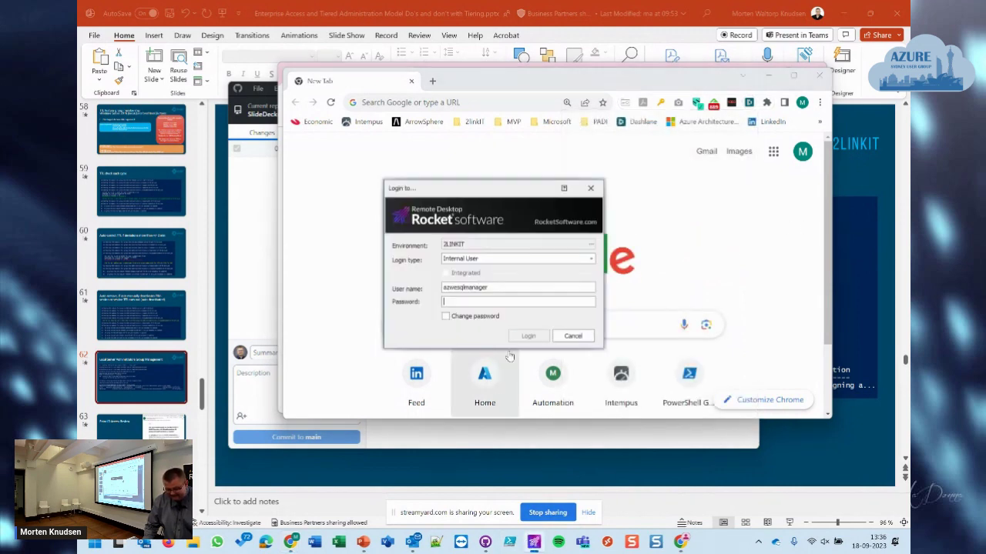
pyautogui.hotkey('ctrl', 'v')
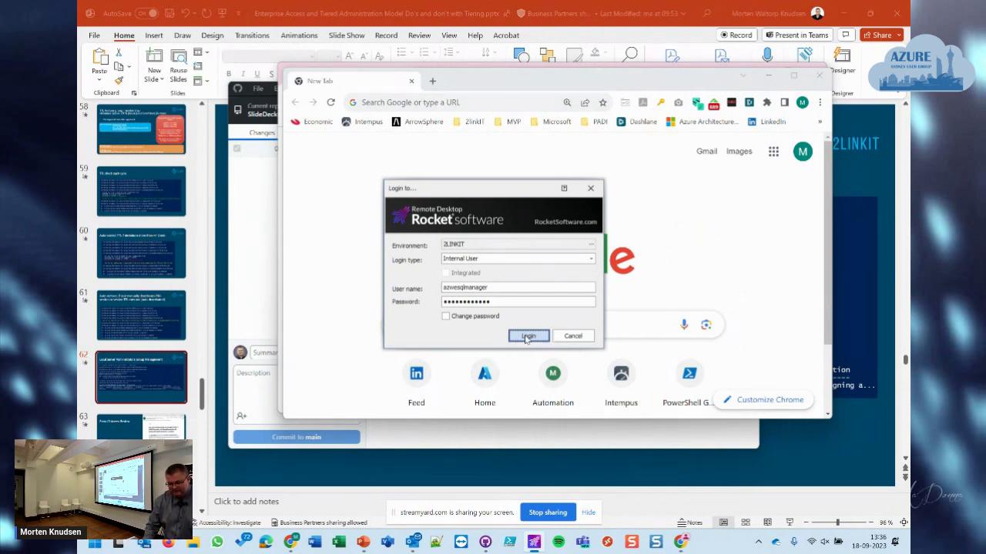
pyautogui.click(527, 337)
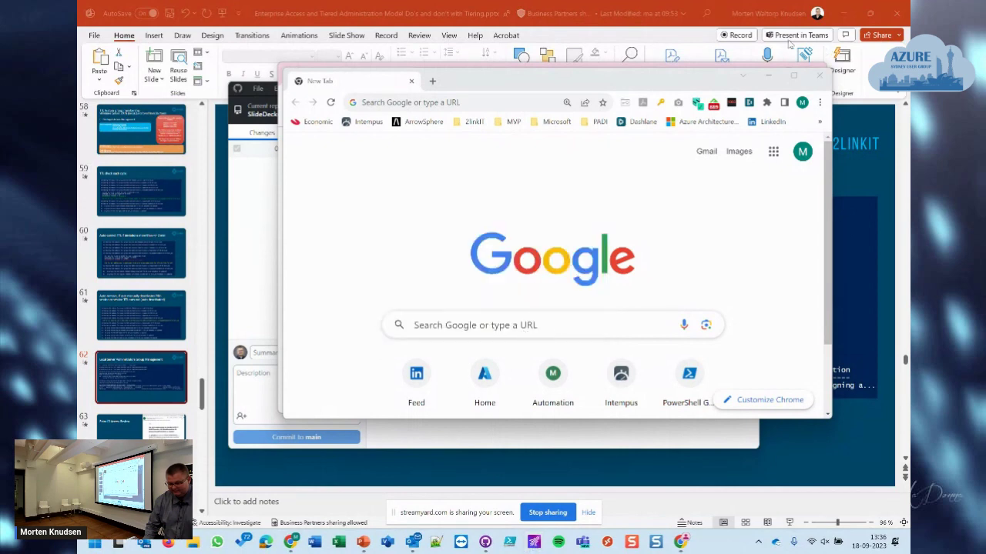
pyautogui.click(767, 76)
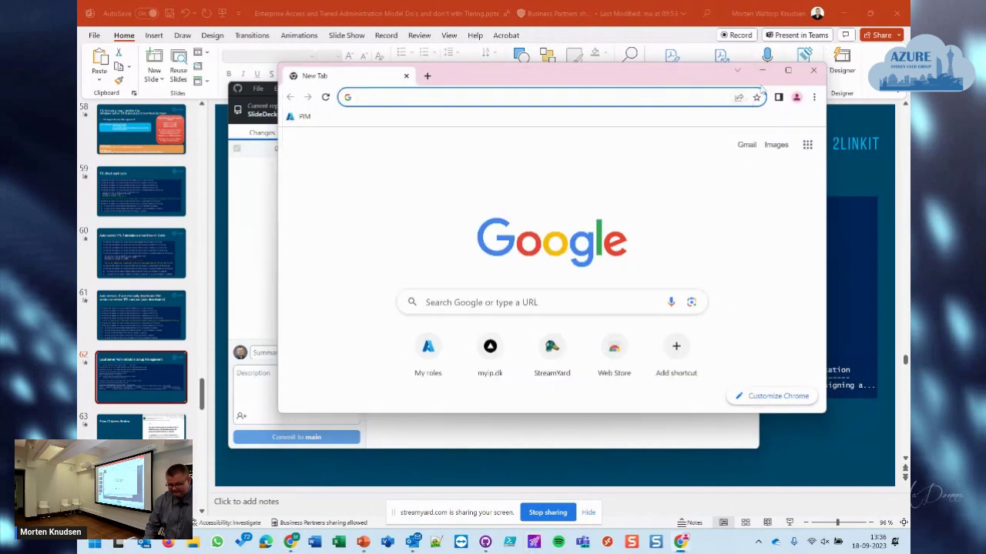
pyautogui.click(762, 70)
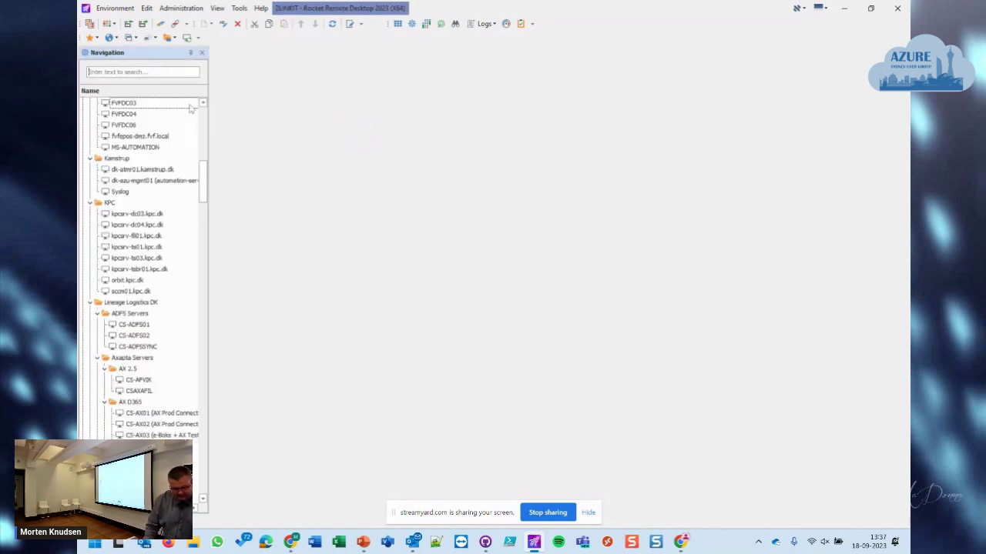
# Filter the connections by "mgmt" and connect to MGMT1 (public IP) with the T1 AD admin credential from the 2LINKIT folder
pyautogui.click(160, 72)
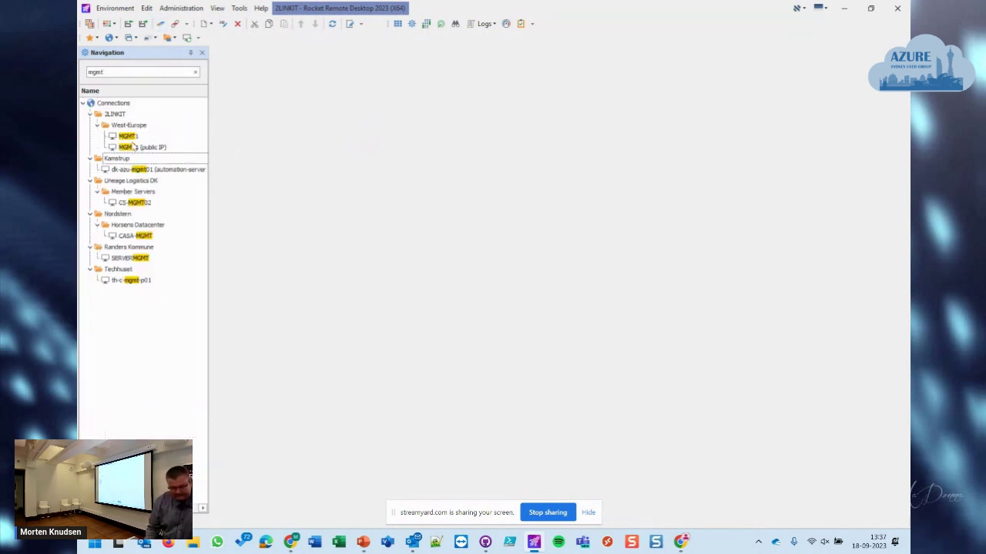
pyautogui.rightClick(135, 147)
pyautogui.moveTo(161, 165)
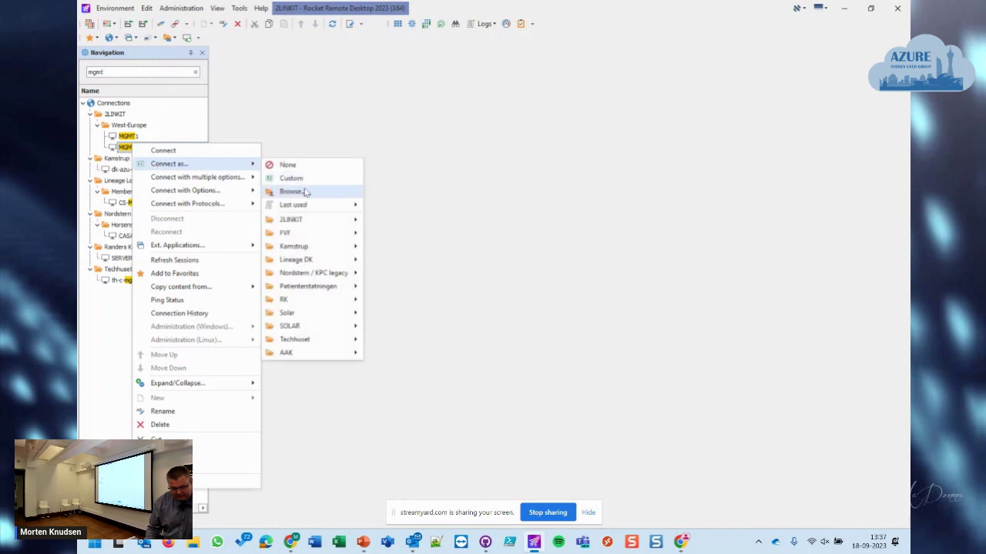
pyautogui.moveTo(296, 219)
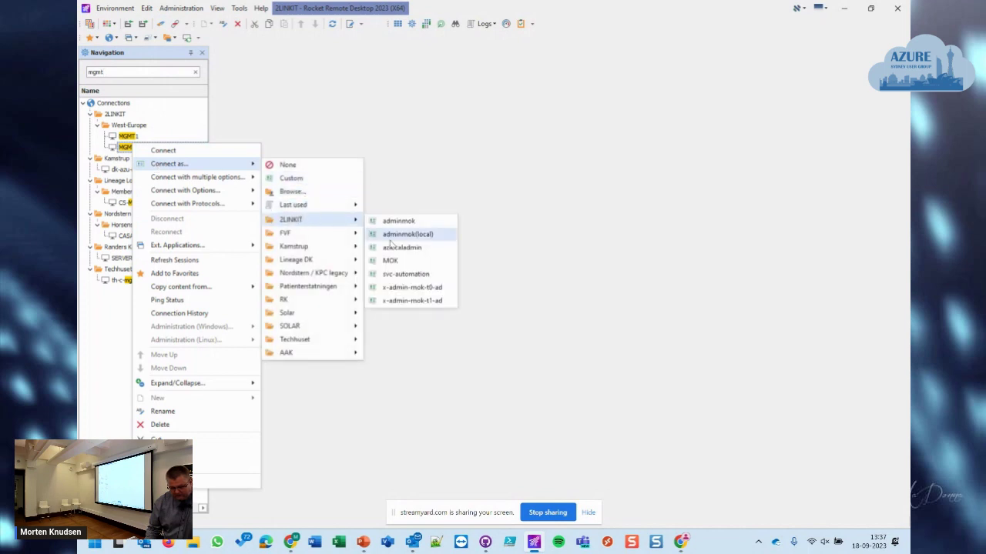
pyautogui.click(411, 300)
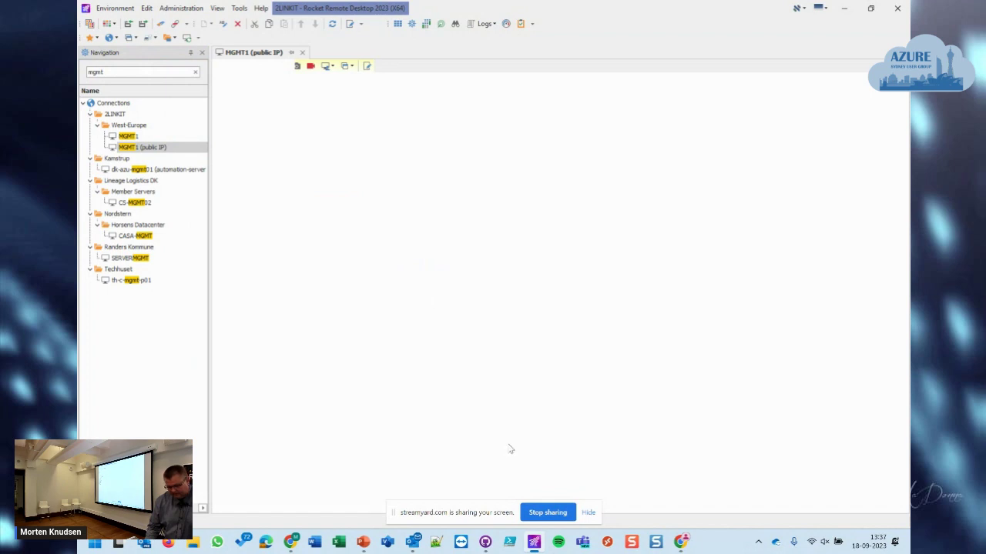
# Start another connection to MGMT1 (public IP) using a stored 2LINKIT credential
pyautogui.rightClick(159, 153)
pyautogui.moveTo(197, 169)
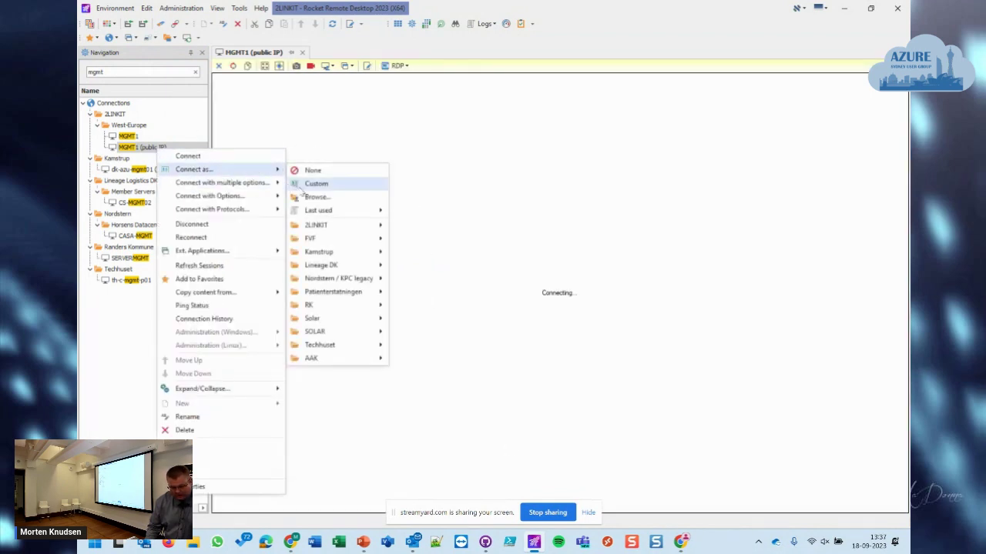
pyautogui.moveTo(357, 231)
pyautogui.click(420, 266)
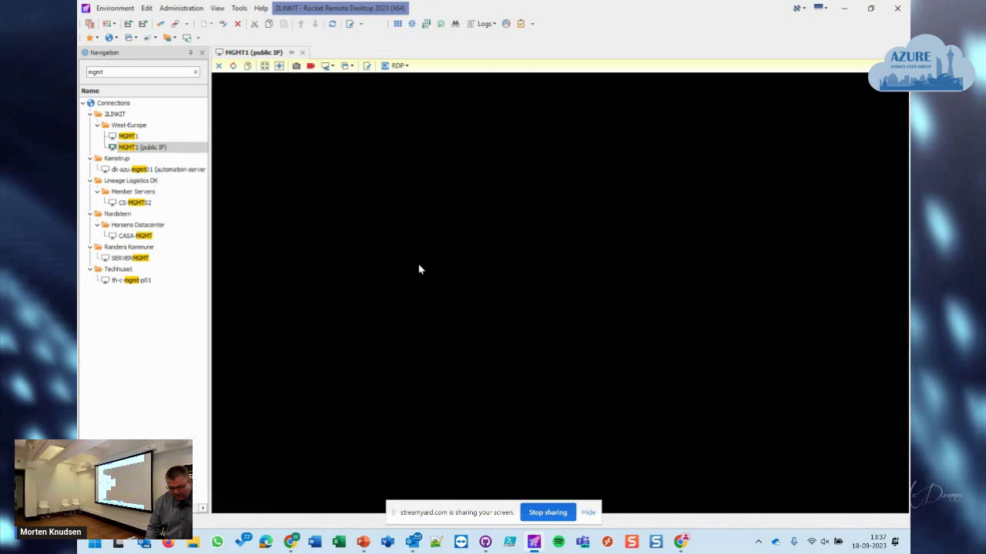
# Check both MGMT1 (public IP) sessions as they connect, and return to the first session's desktop
pyautogui.click(262, 56)
pyautogui.click(340, 54)
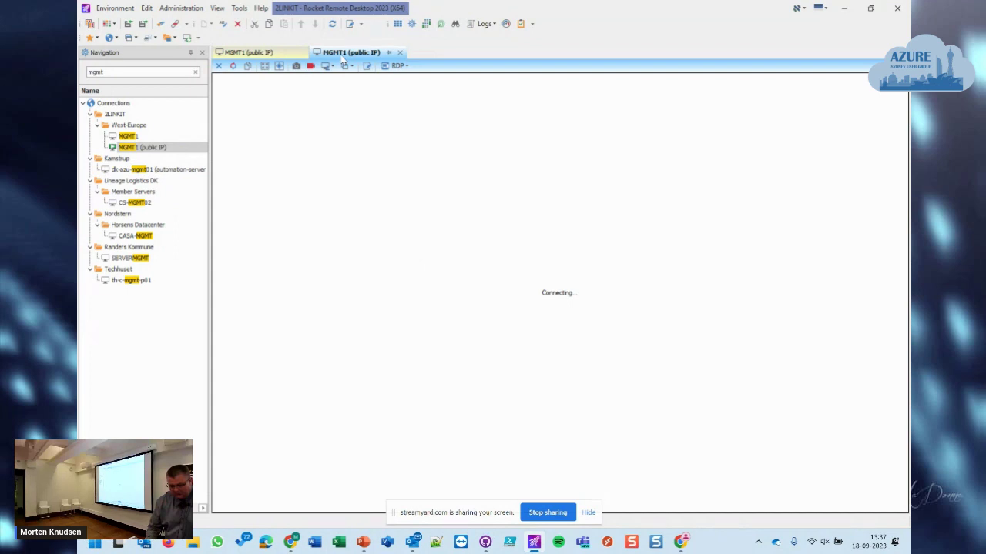
pyautogui.click(271, 55)
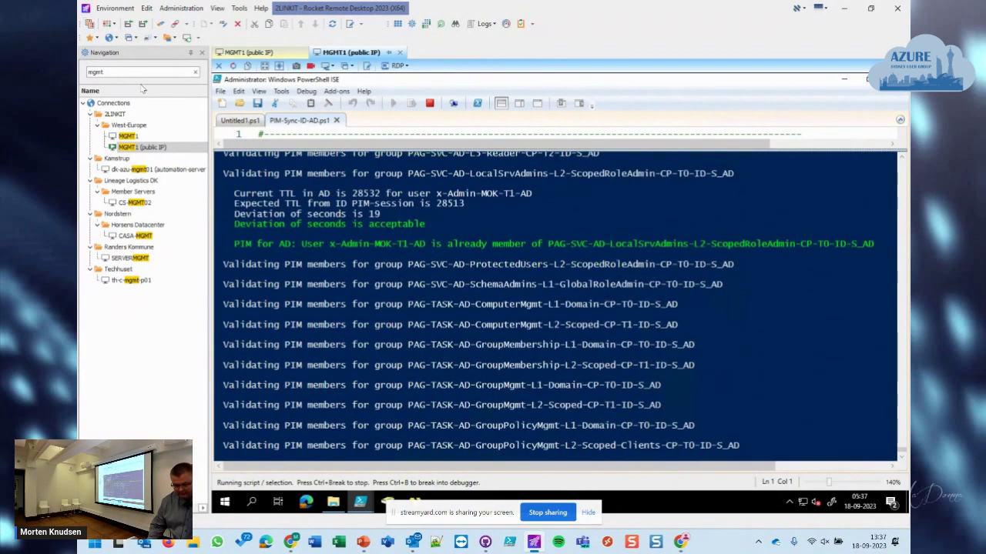
pyautogui.click(248, 52)
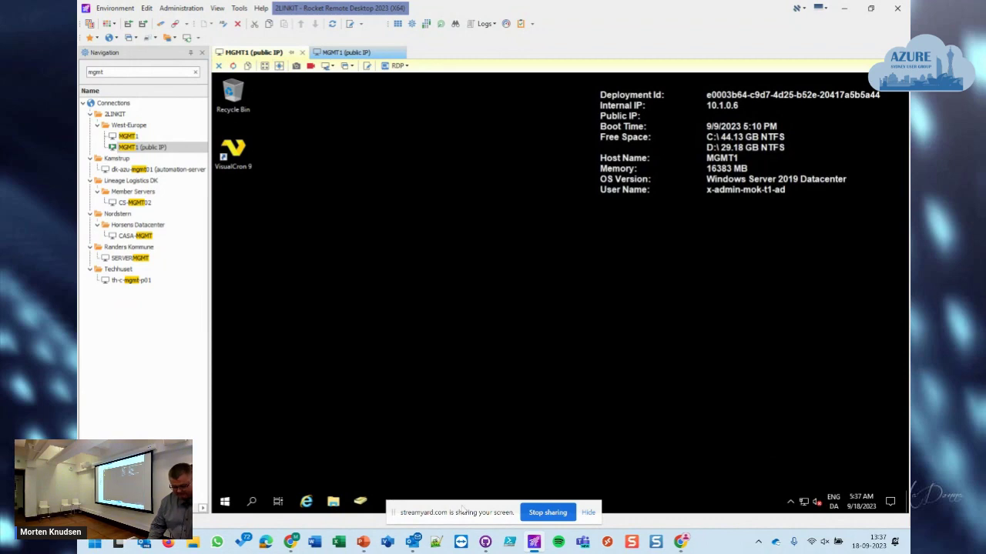
# Bring up Active Directory Users and Computers in the MGMT1 session and show the available actions for the 2LINKIT GROUPS container
pyautogui.click(361, 502)
pyautogui.rightClick(429, 288)
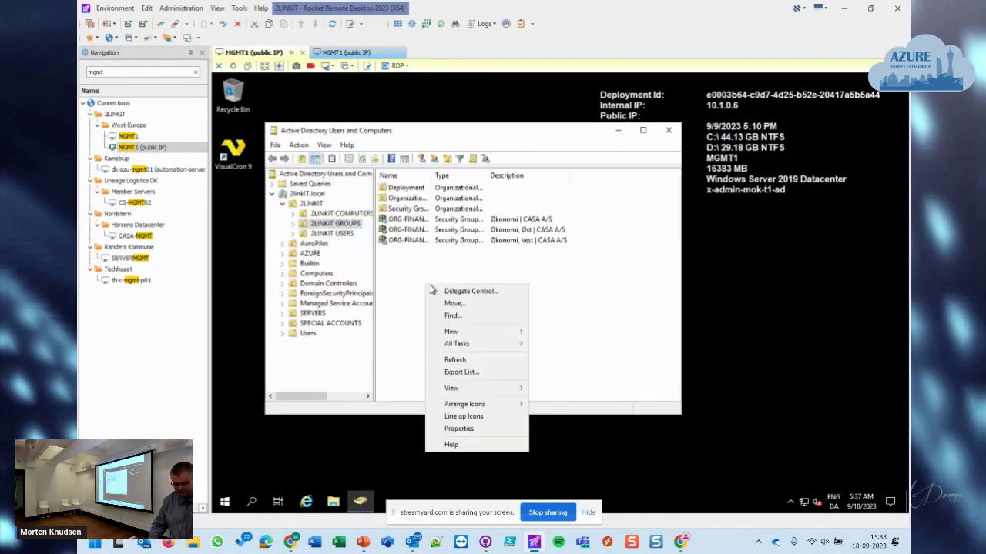
pyautogui.moveTo(476, 336)
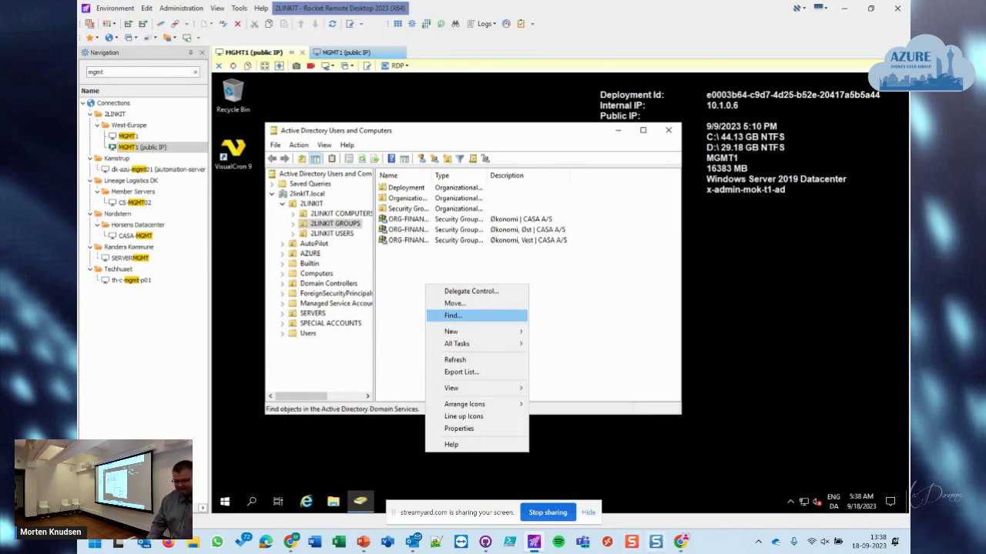
# Switch to the Azure My roles window in Chrome and examine the active group assignments, marking the domain admin membership's end time
pyautogui.moveTo(682, 543)
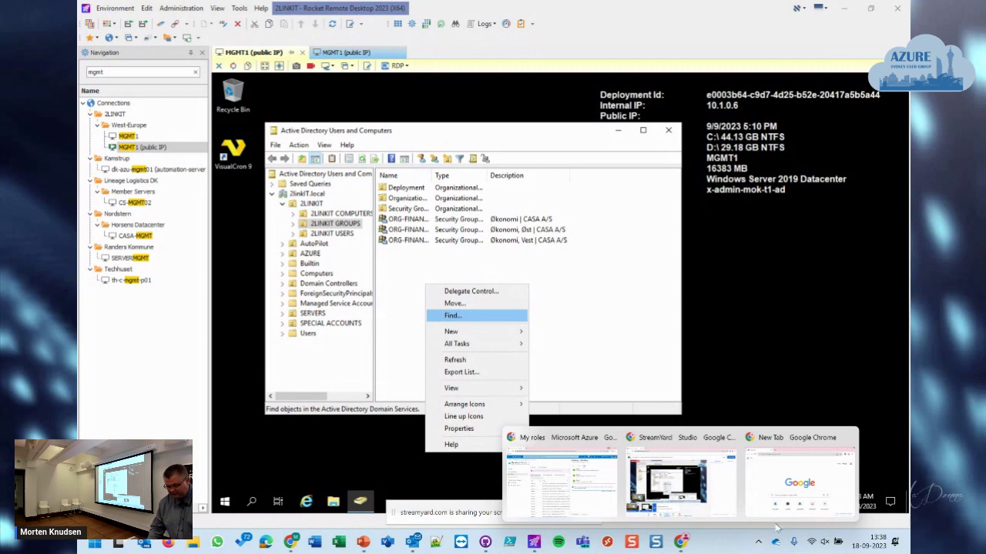
pyautogui.click(562, 499)
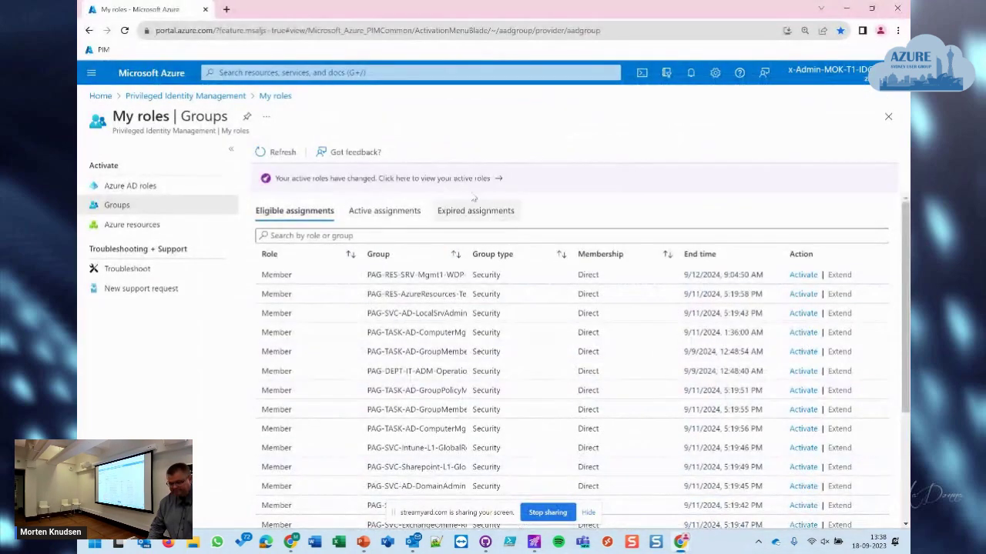
pyautogui.click(385, 210)
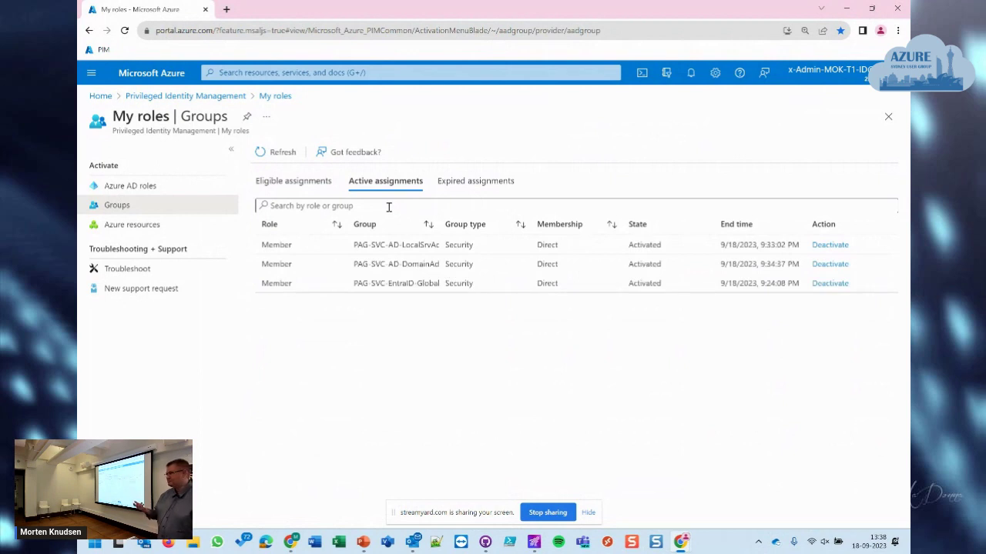
pyautogui.doubleClick(773, 264)
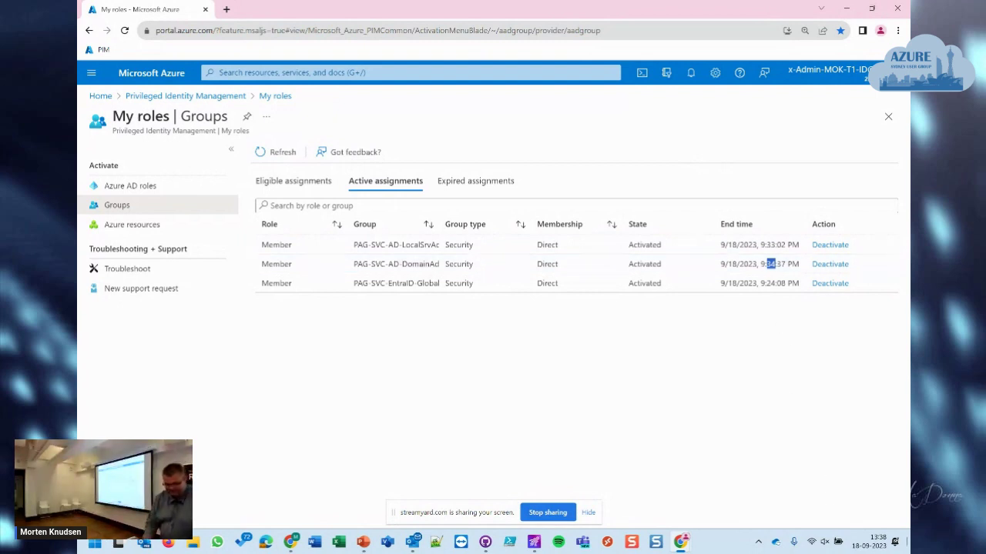
# Resume the PowerPoint slide show from the Local Server Administrators Group Management slide and advance to the Entra ID Access Review slide
pyautogui.click(362, 543)
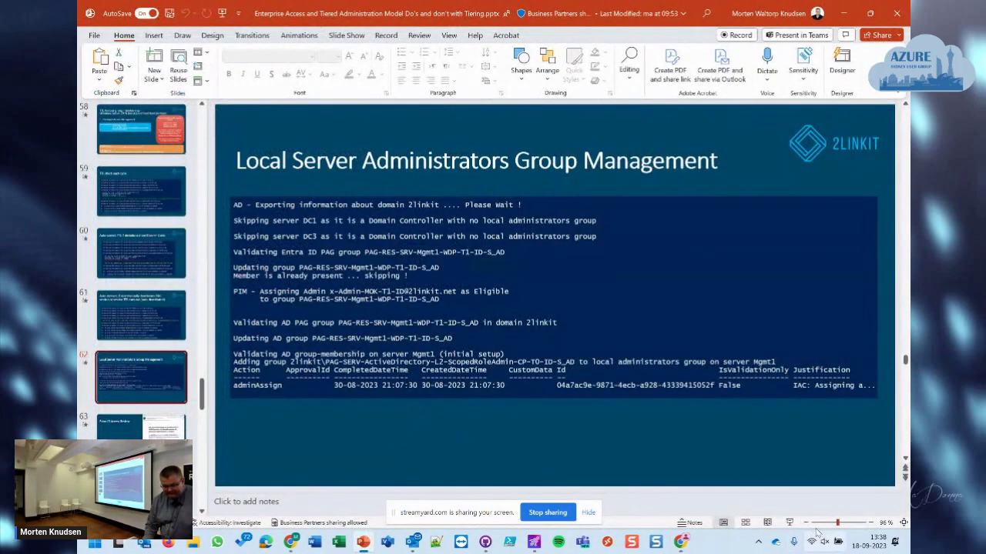
pyautogui.click(788, 522)
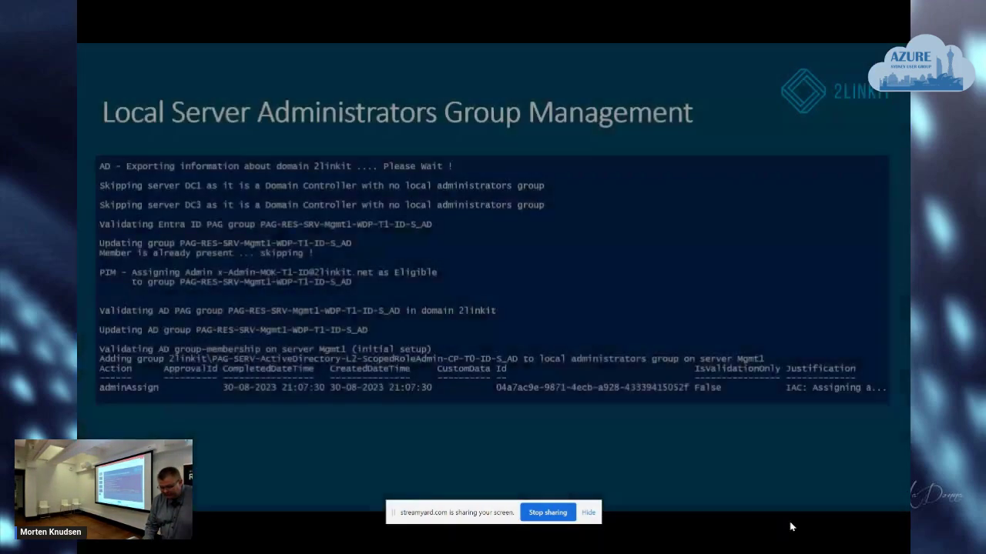
pyautogui.press('Right')
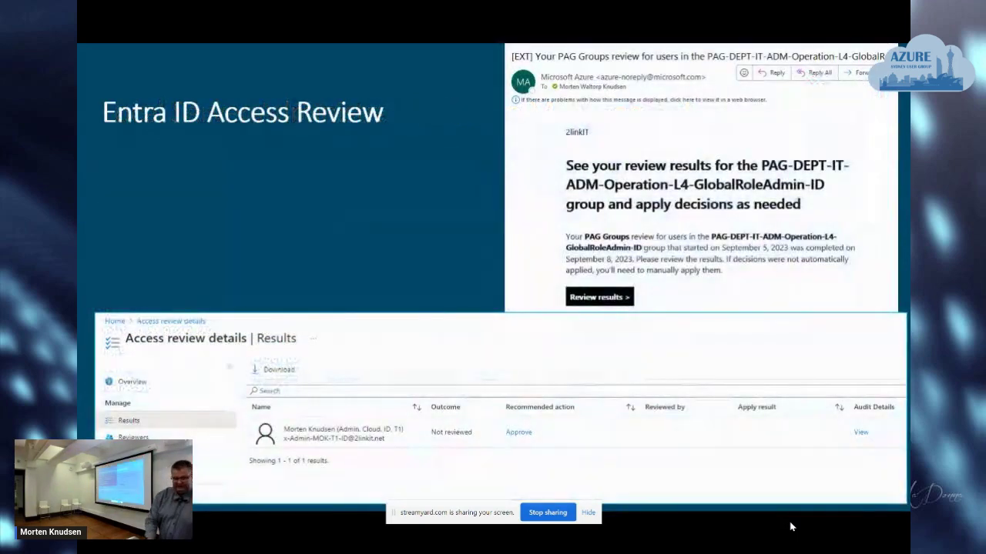